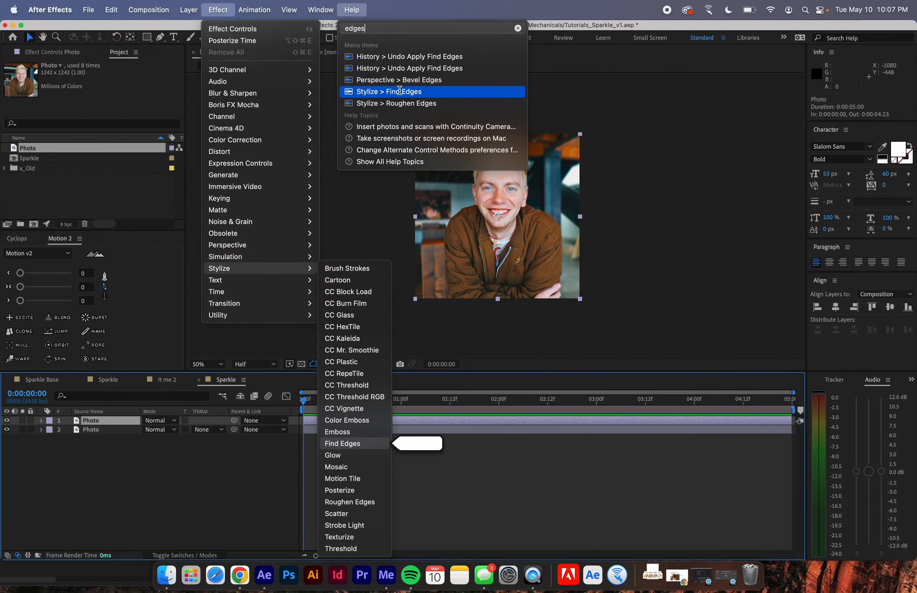
Step: Apply the Find Edges effect to the upper Photo layer and turn on its Invert option
{"action": "left_click", "coordinate": [412, 92]}
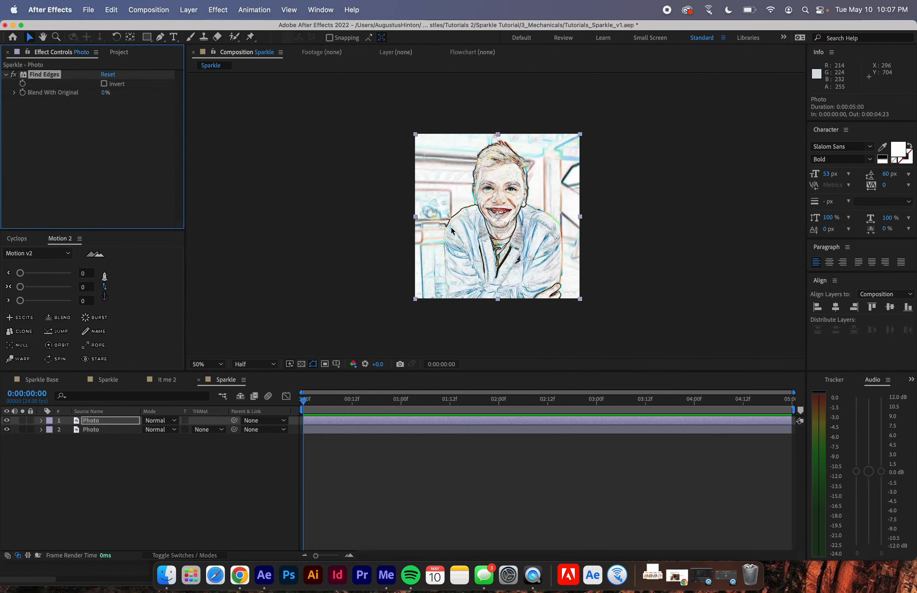
{"action": "scroll", "coordinate": [513, 207], "scroll_direction": "up", "scroll_amount": 2}
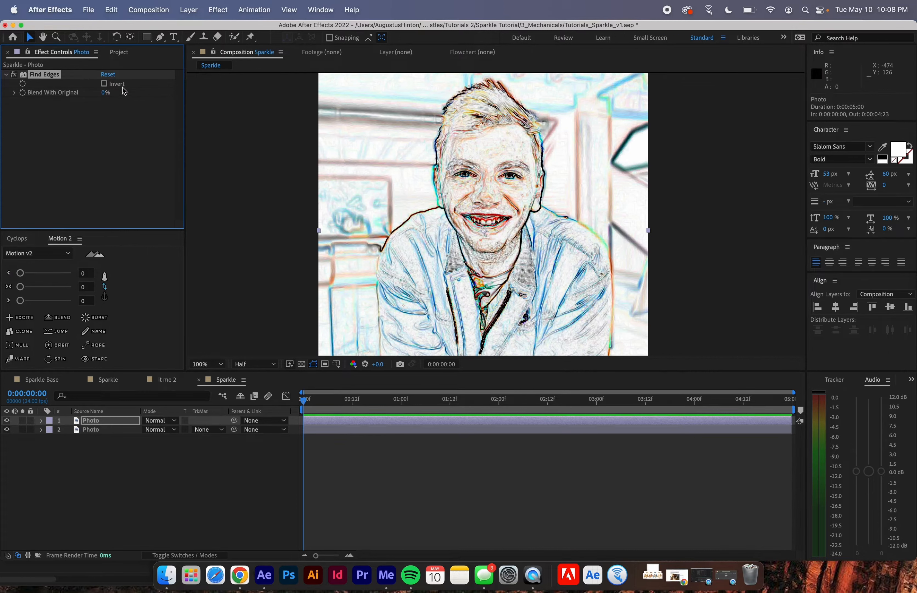
{"action": "left_click", "coordinate": [104, 84]}
{"action": "left_click", "coordinate": [431, 464]}
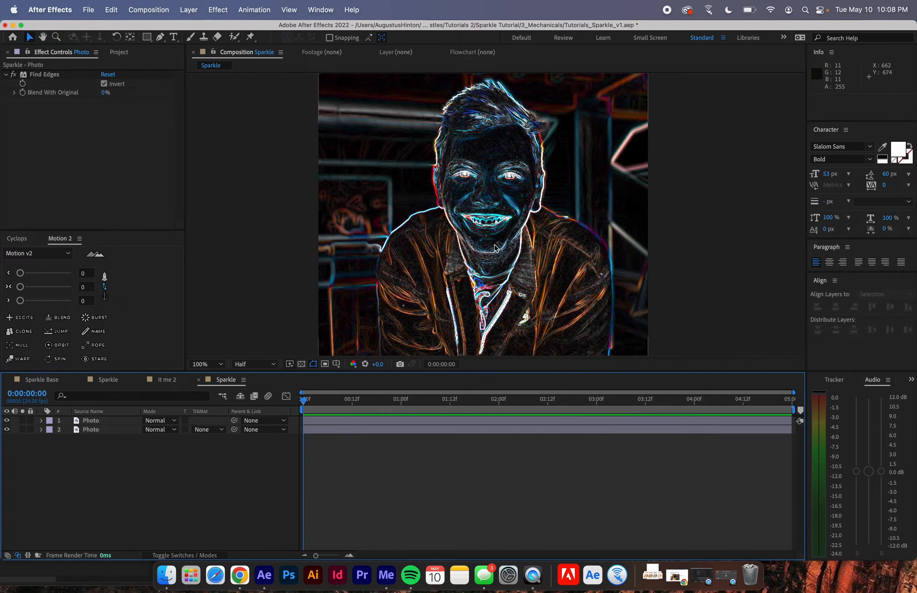
{"action": "key", "text": "space"}
{"action": "mouse_move", "coordinate": [491, 236]}
{"action": "left_mouse_down"}
{"action": "mouse_move", "coordinate": [486, 201]}
{"action": "mouse_move", "coordinate": [489, 222]}
{"action": "left_mouse_up"}
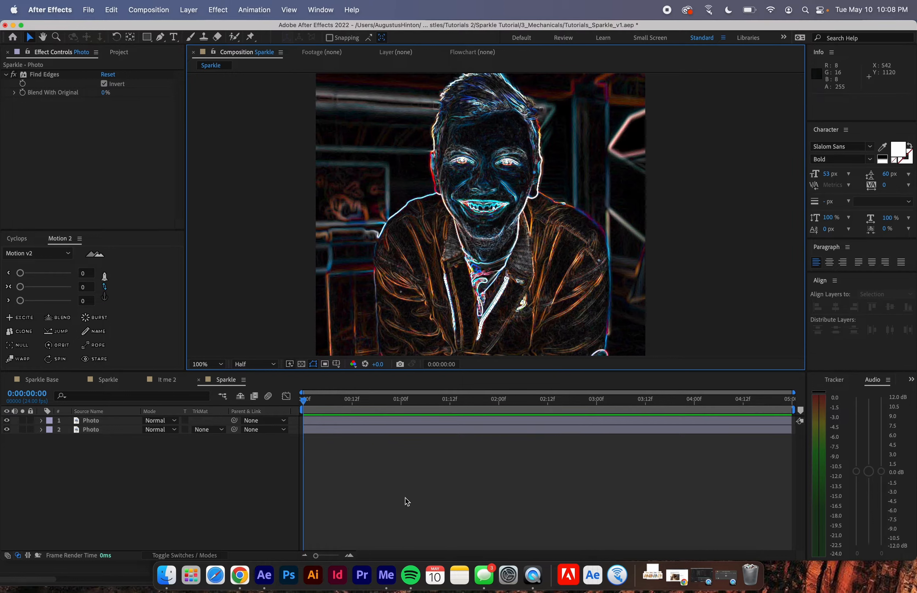
{"action": "left_click", "coordinate": [424, 484]}
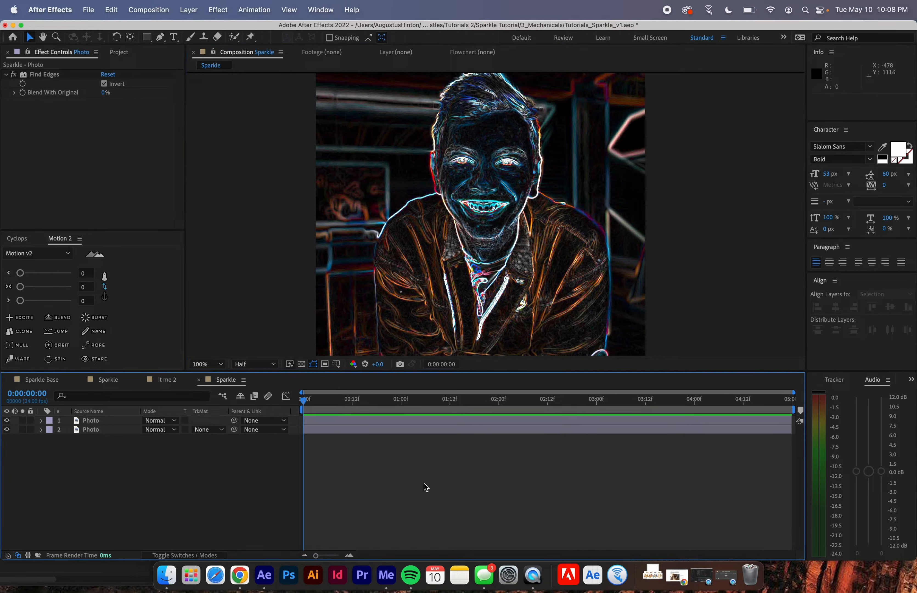
Step: Add the Lumetri Color effect to the upper Photo layer
{"action": "left_click", "coordinate": [325, 421]}
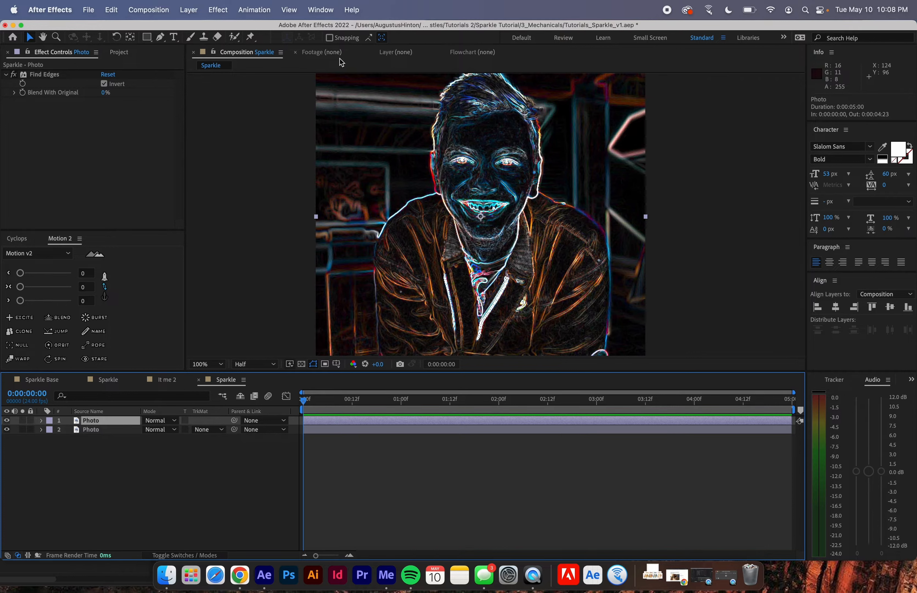
{"action": "left_click", "coordinate": [224, 10]}
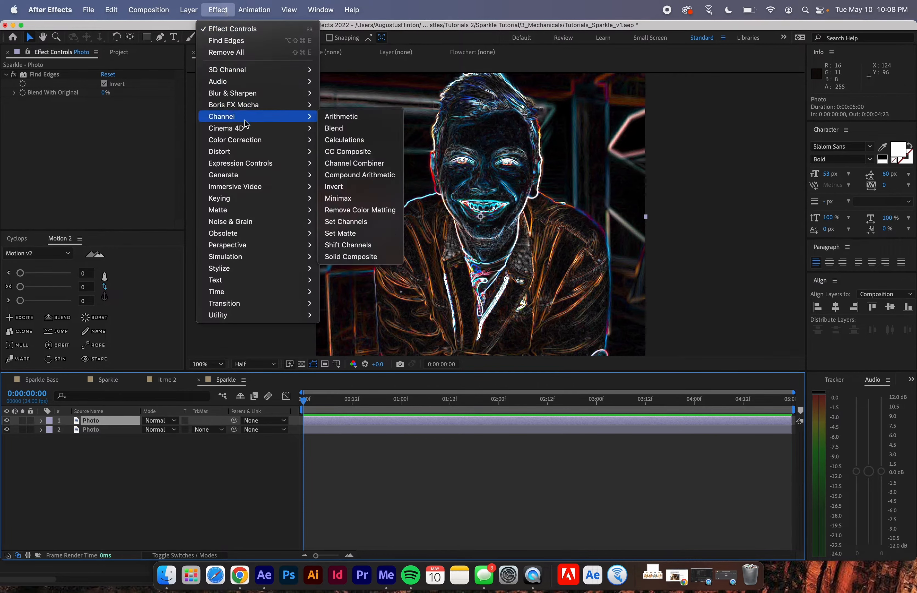
{"action": "mouse_move", "coordinate": [250, 141]}
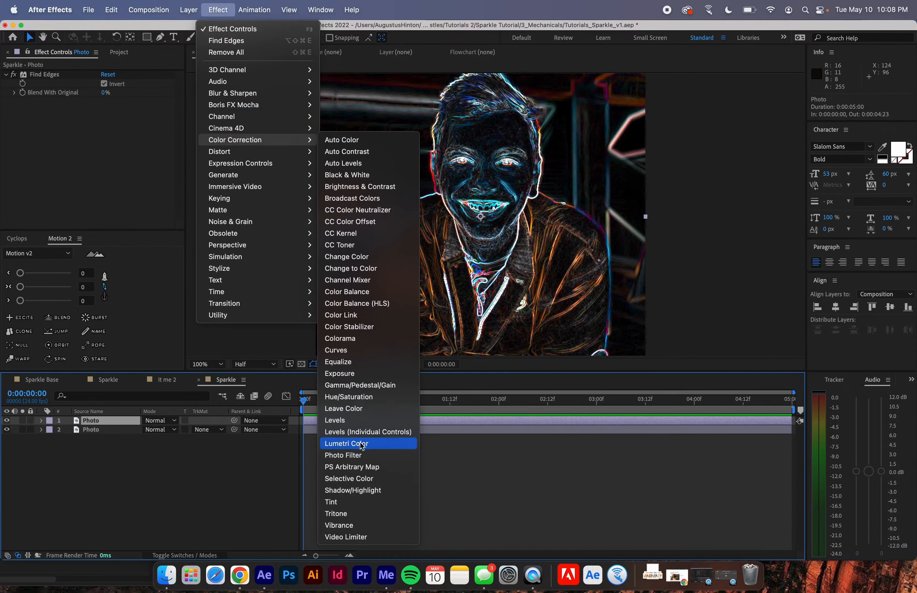
{"action": "left_click", "coordinate": [370, 443]}
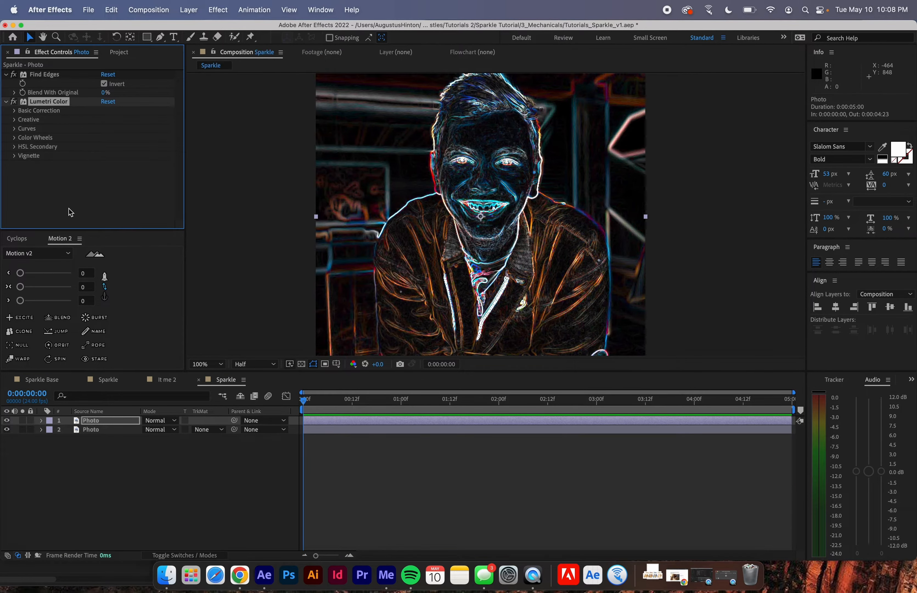
Step: Shape the Lumetri RGB curve into an S, with shadows pulled down and highlights raised, and save the project
{"action": "left_click", "coordinate": [15, 130]}
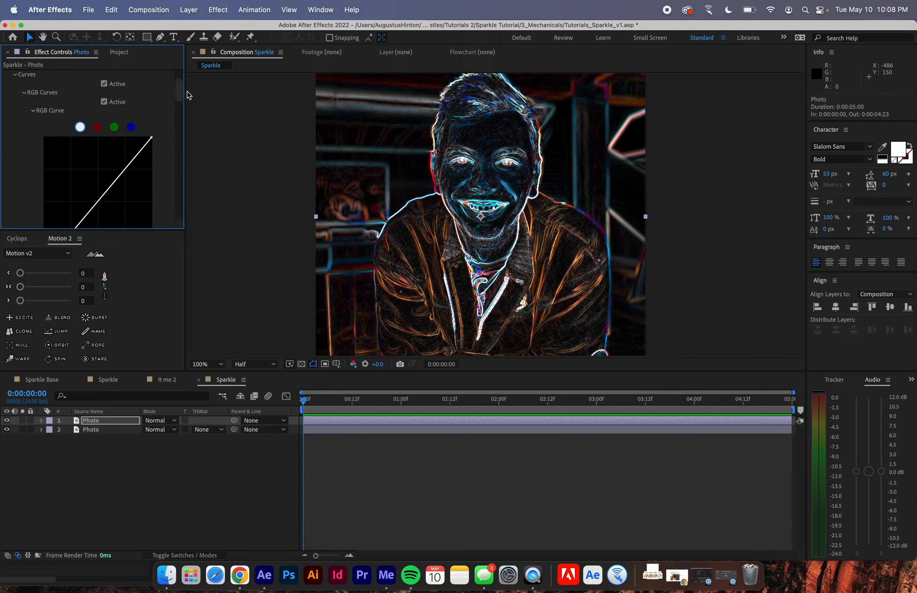
{"action": "scroll", "coordinate": [179, 100], "scroll_direction": "down", "scroll_amount": 3}
{"action": "left_click", "coordinate": [60, 190]}
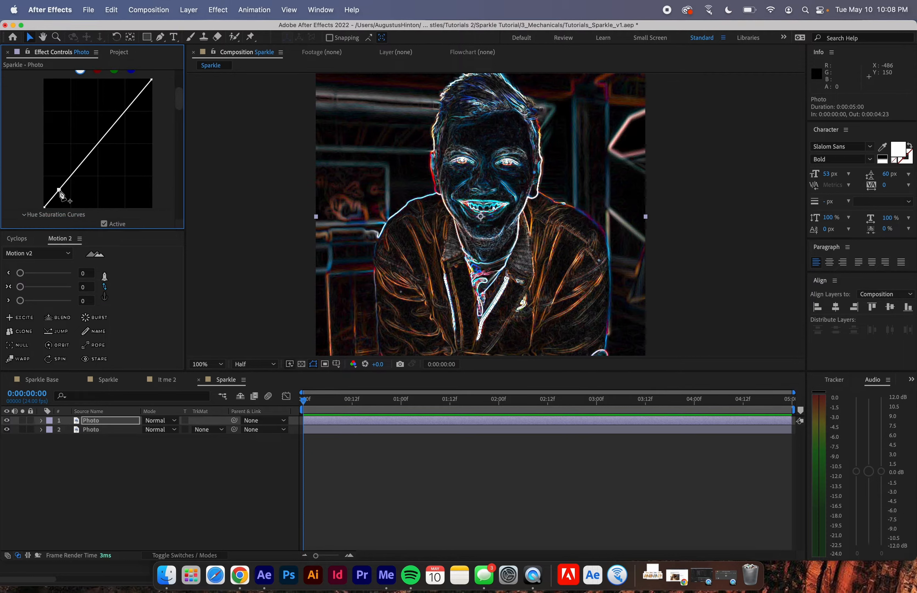
{"action": "left_click_drag", "start_coordinate": [60, 191], "coordinate": [75, 197]}
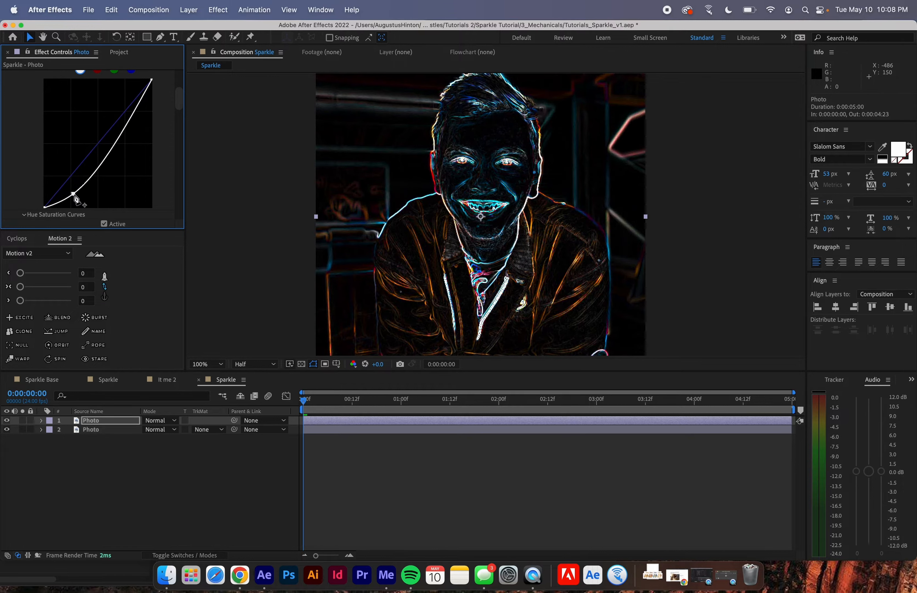
{"action": "left_click", "coordinate": [119, 140]}
{"action": "left_click_drag", "start_coordinate": [119, 144], "coordinate": [118, 129]}
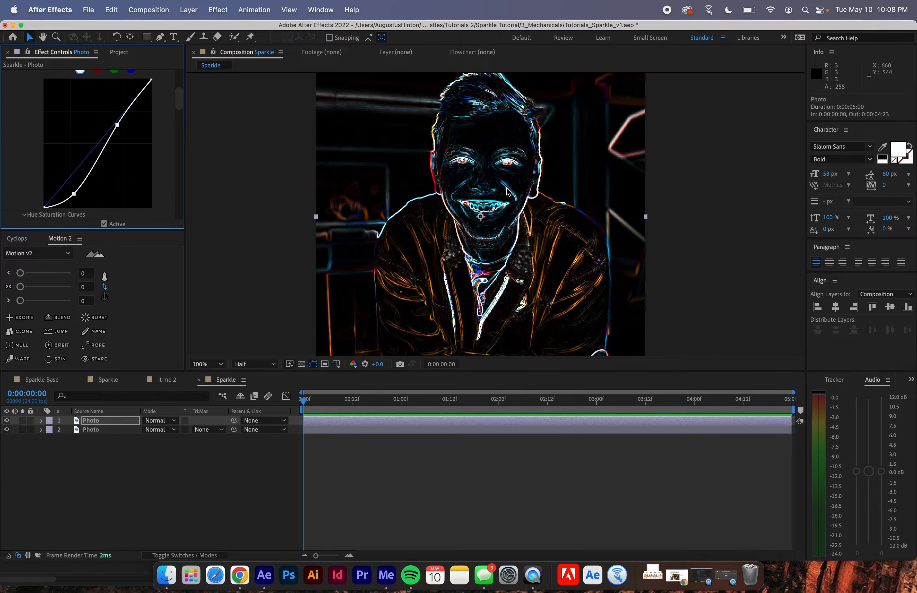
{"action": "left_click", "coordinate": [369, 434]}
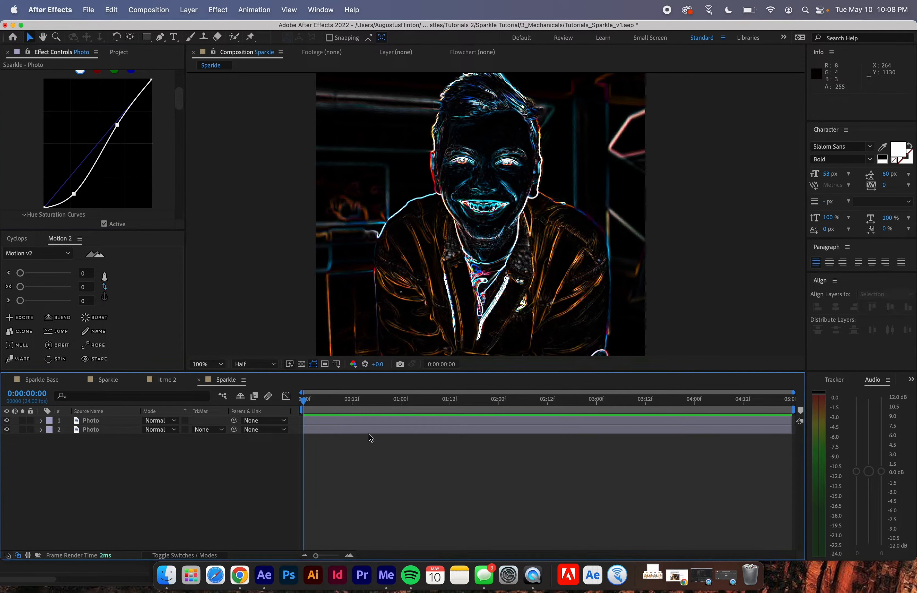
{"action": "key", "text": "super+s"}
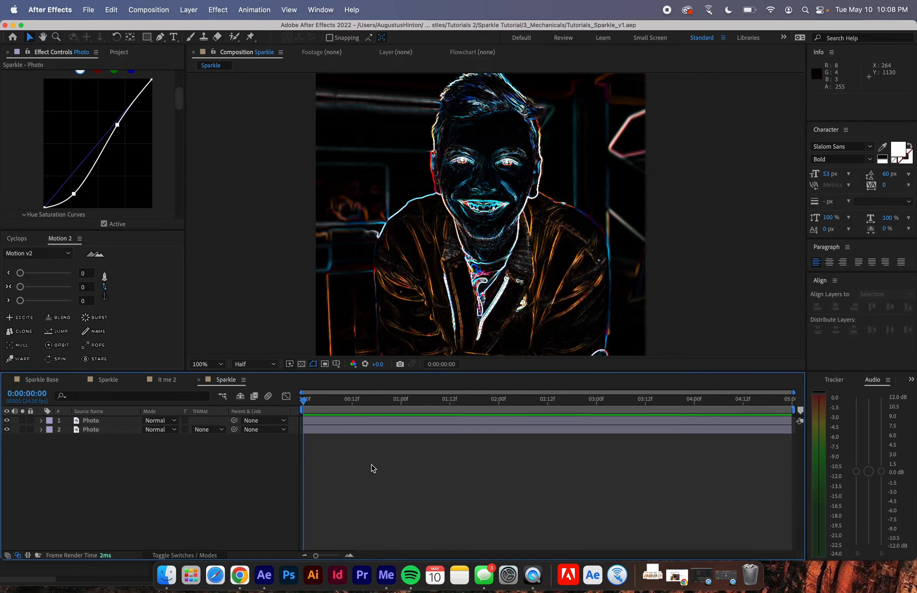
Step: Add a red 1242 × 1242 px solid above the photos and apply the Fractal Noise effect to it
{"action": "key", "text": "super+y"}
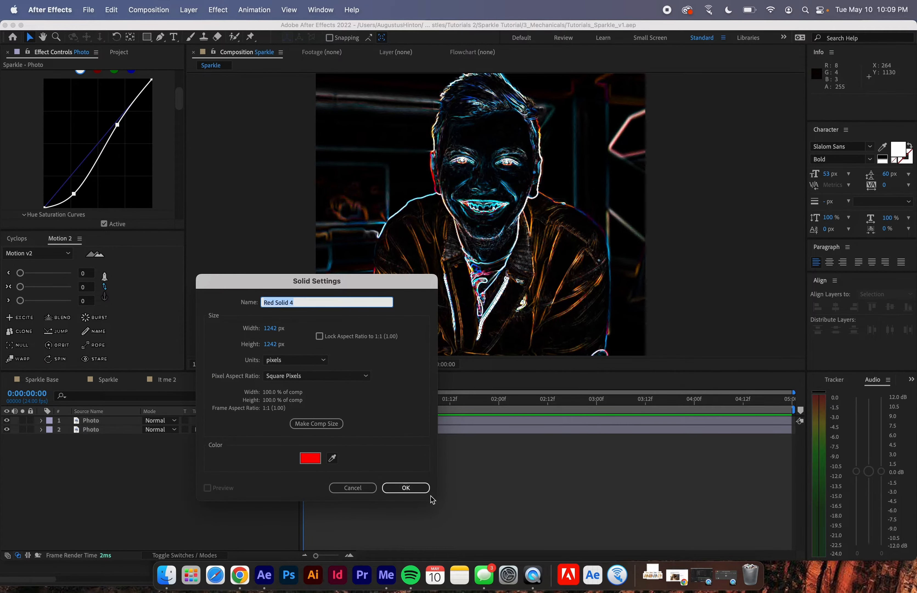
{"action": "left_click", "coordinate": [423, 490]}
{"action": "left_click", "coordinate": [353, 9]}
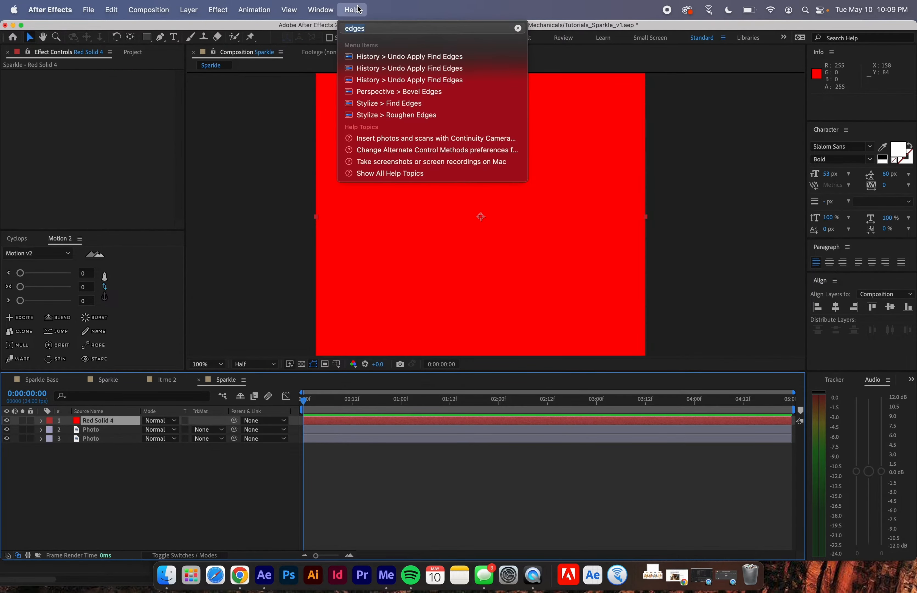
{"action": "type", "text": "fract"}
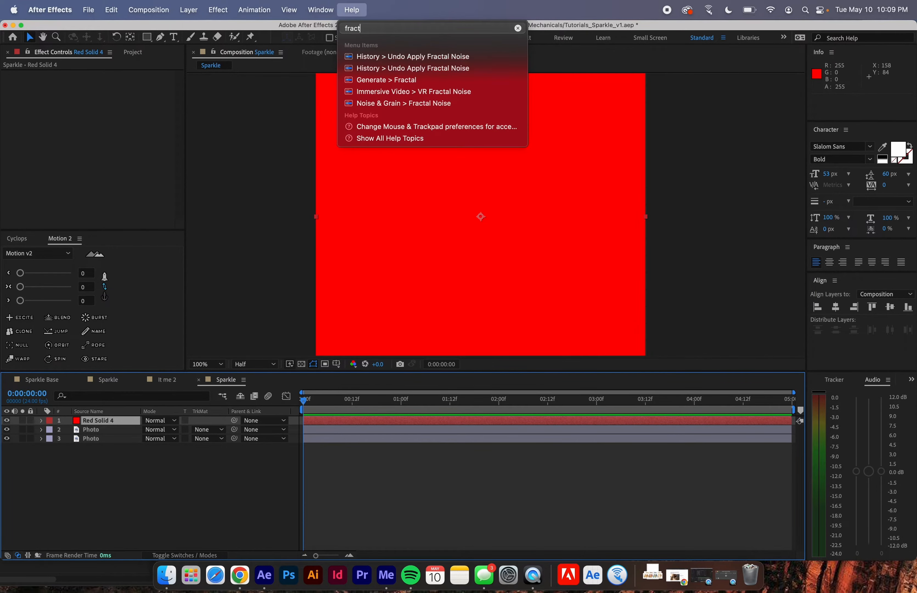
{"action": "type", "text": "al"}
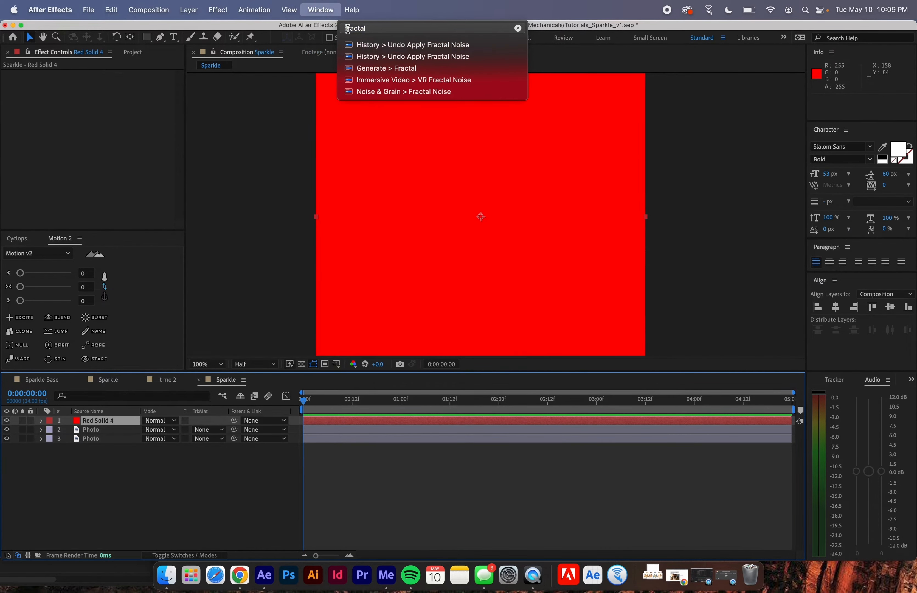
{"action": "mouse_move", "coordinate": [380, 73]}
{"action": "left_click", "coordinate": [387, 91]}
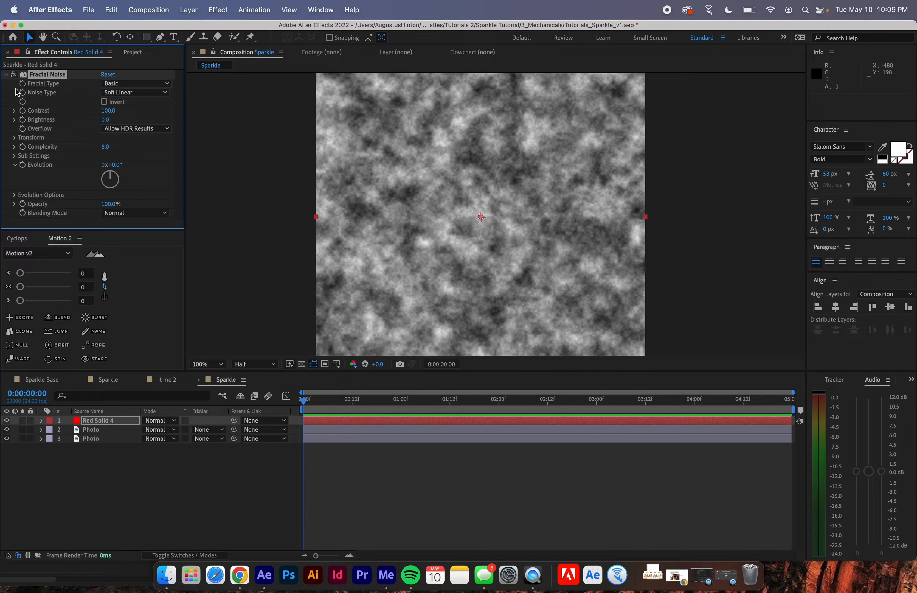
Step: Set the Fractal Noise fractal type to Max and the noise type to Linear
{"action": "left_click", "coordinate": [110, 84]}
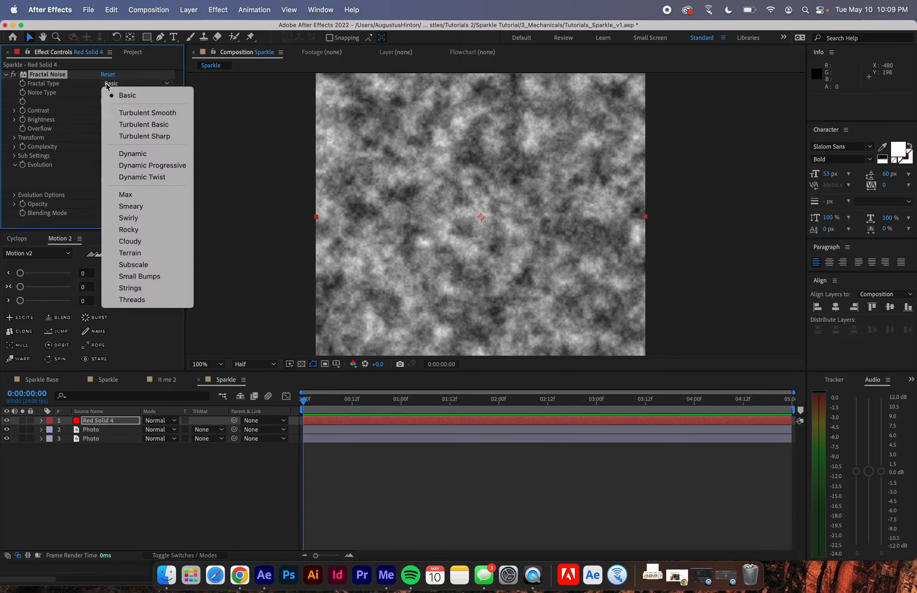
{"action": "left_click", "coordinate": [132, 196]}
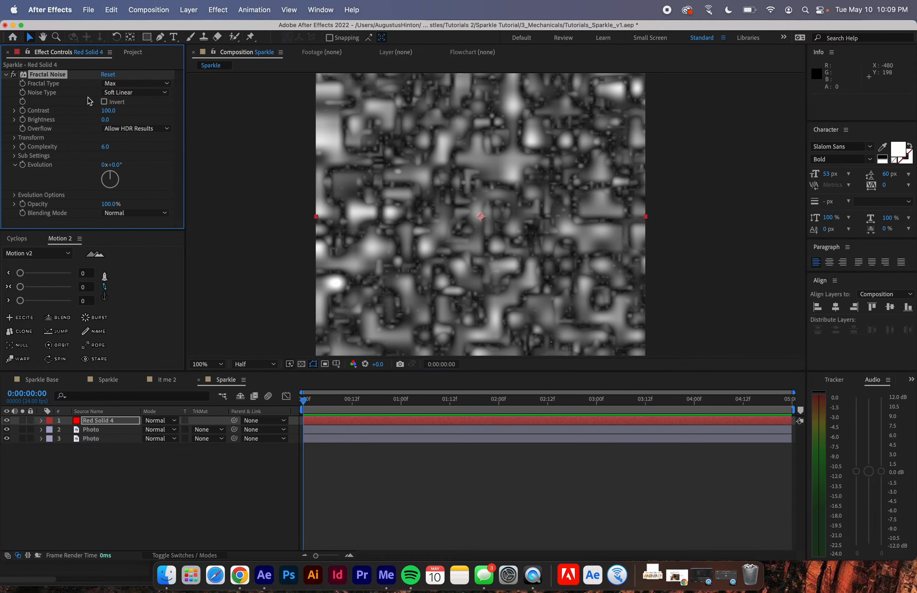
{"action": "left_click", "coordinate": [118, 92]}
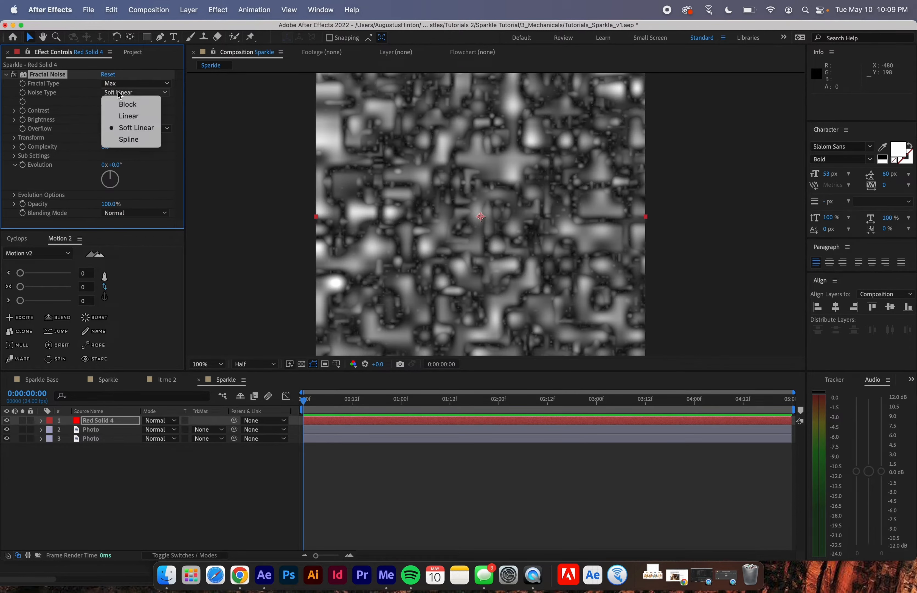
{"action": "left_click", "coordinate": [128, 118]}
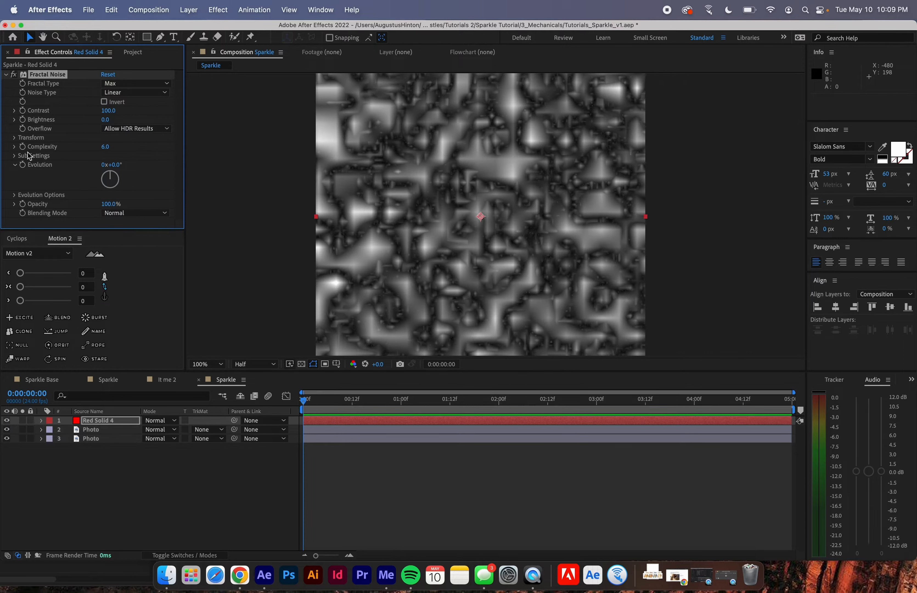
Step: Reduce the Fractal Noise transform scale to 11.3 and save the project
{"action": "left_click", "coordinate": [14, 138]}
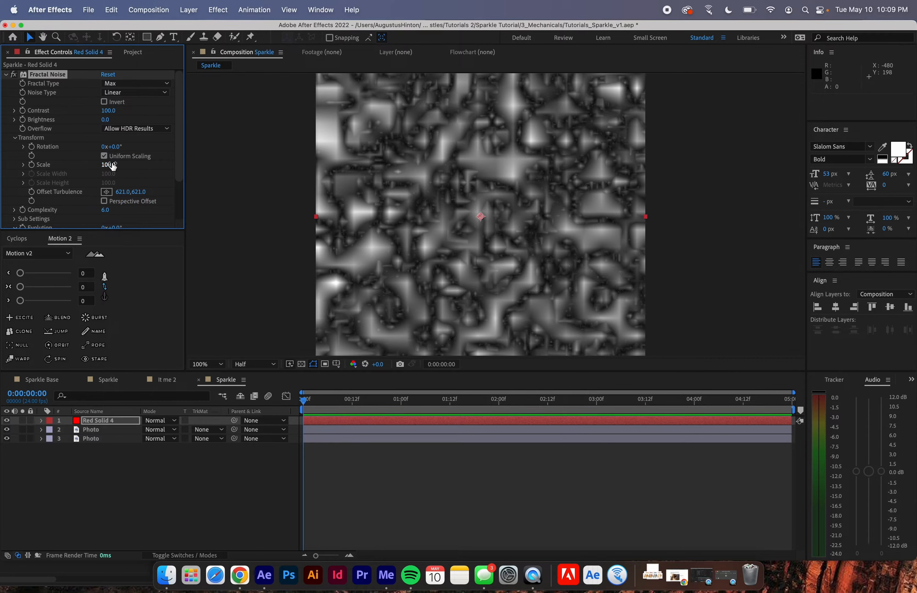
{"action": "left_click_drag", "start_coordinate": [113, 165], "coordinate": [72, 170]}
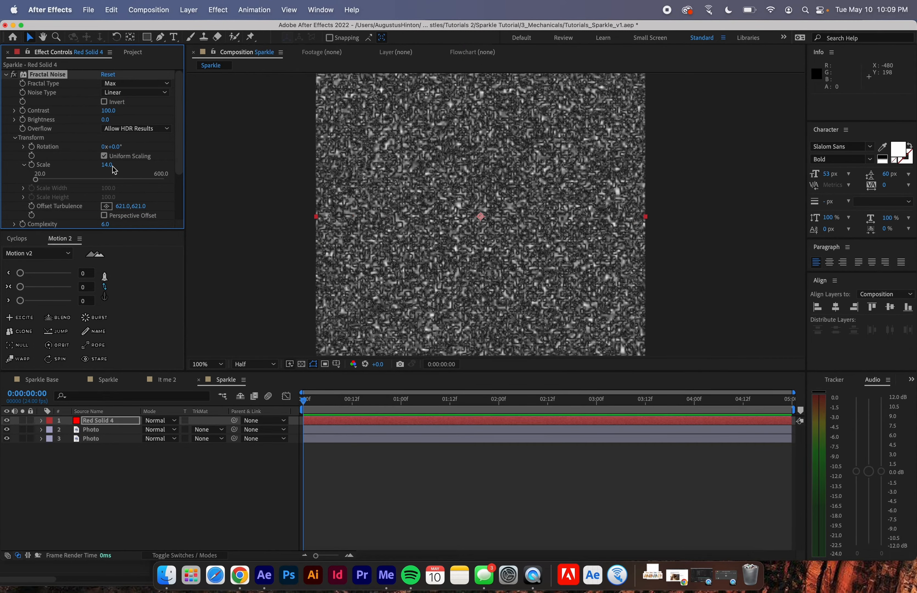
{"action": "left_click_drag", "start_coordinate": [107, 166], "coordinate": [98, 169]}
{"action": "key", "text": "super+s"}
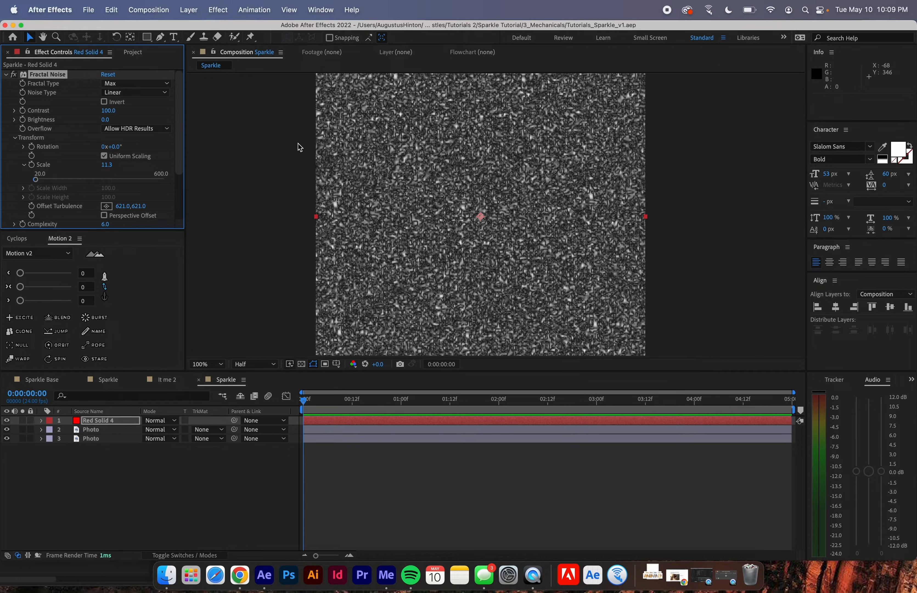
Step: Set the Fractal Noise contrast to 187.1 and the brightness to -74.0 for sparse bright specks
{"action": "left_click_drag", "start_coordinate": [113, 110], "coordinate": [348, 116]}
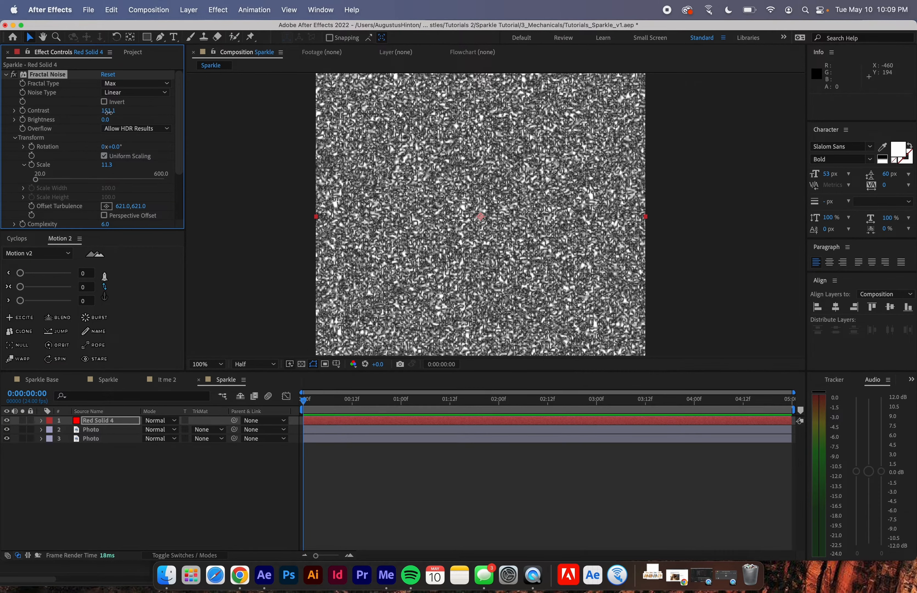
{"action": "left_click_drag", "start_coordinate": [105, 119], "coordinate": [82, 122]}
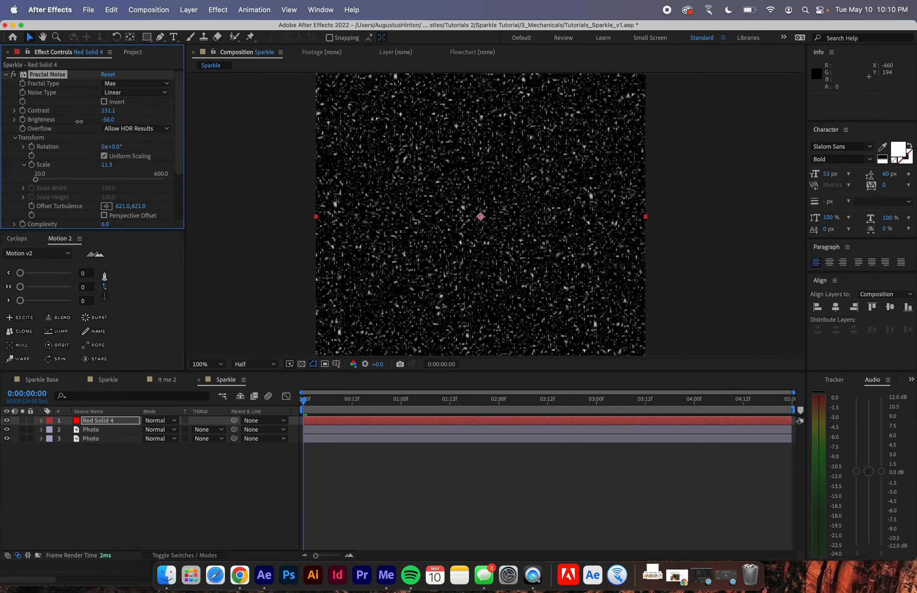
{"action": "left_click_drag", "start_coordinate": [109, 111], "coordinate": [124, 110]}
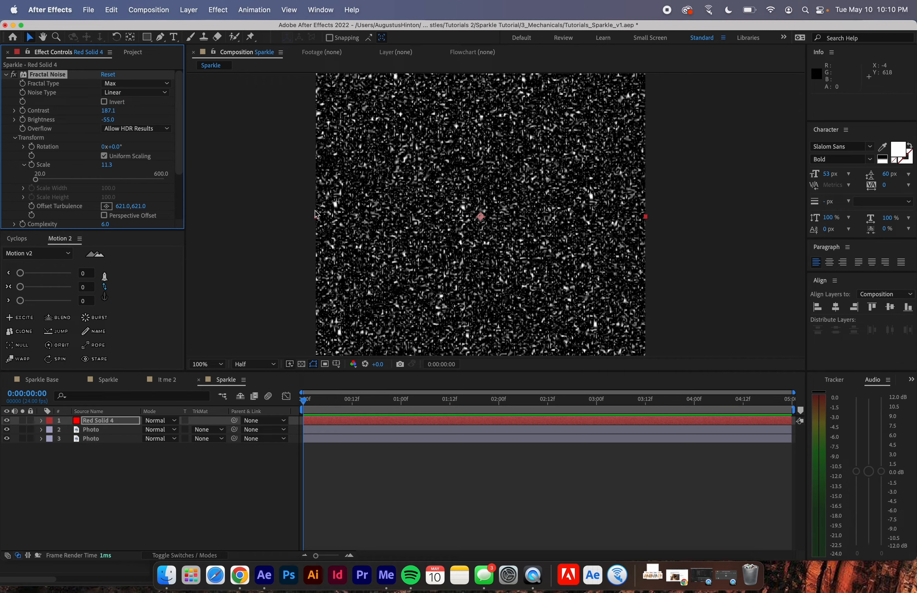
{"action": "left_click_drag", "start_coordinate": [104, 120], "coordinate": [104, 120]}
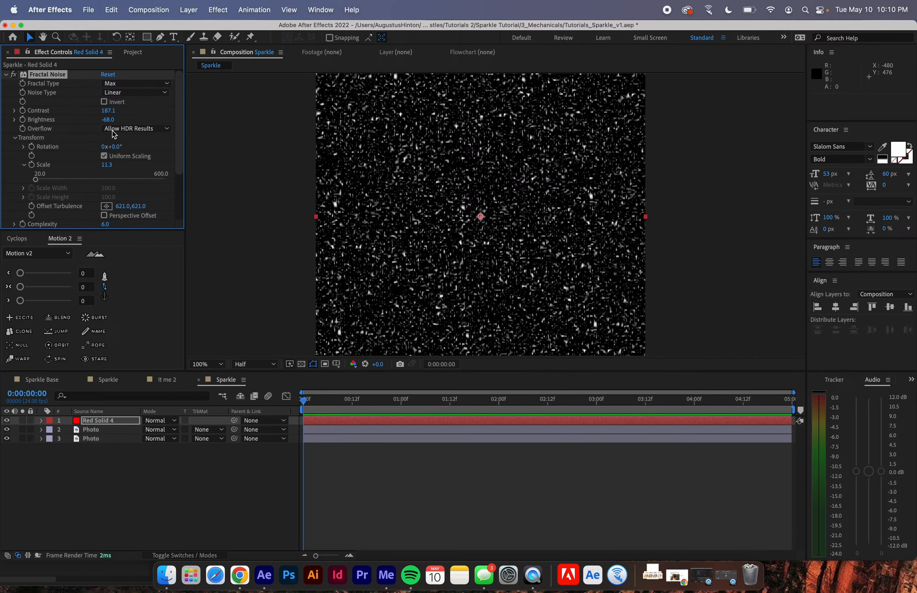
{"action": "left_click_drag", "start_coordinate": [109, 125], "coordinate": [105, 122]}
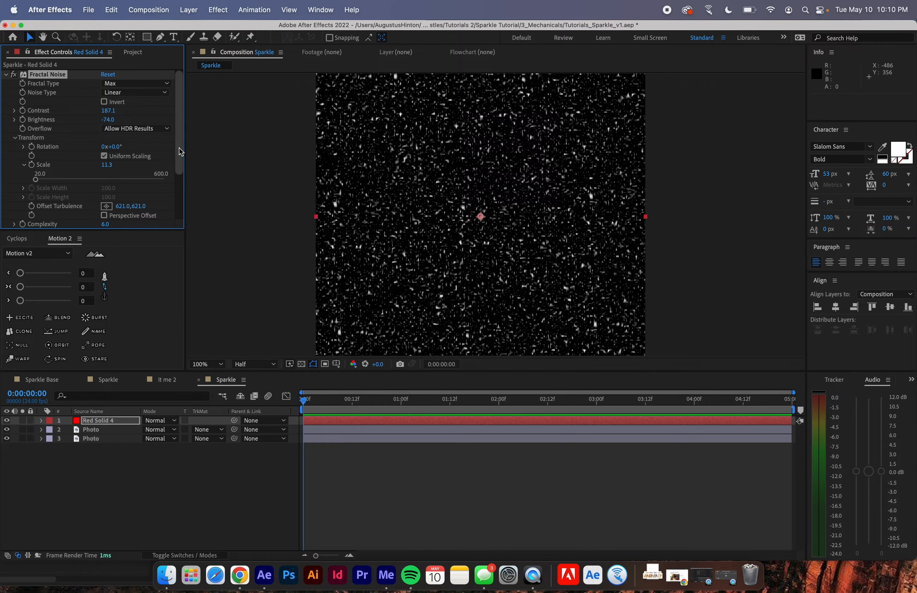
Step: Animate the Fractal Noise Evolution from 0x+0.0° at the start to 5x+0.0° at 0:00:04:23, and save the project
{"action": "left_click_drag", "start_coordinate": [179, 148], "coordinate": [174, 189]}
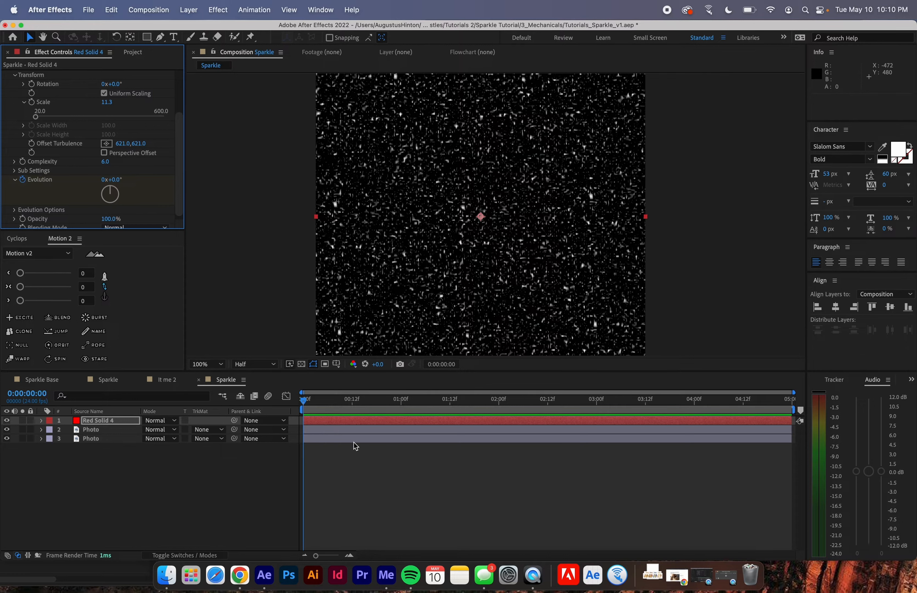
{"action": "key", "text": "u"}
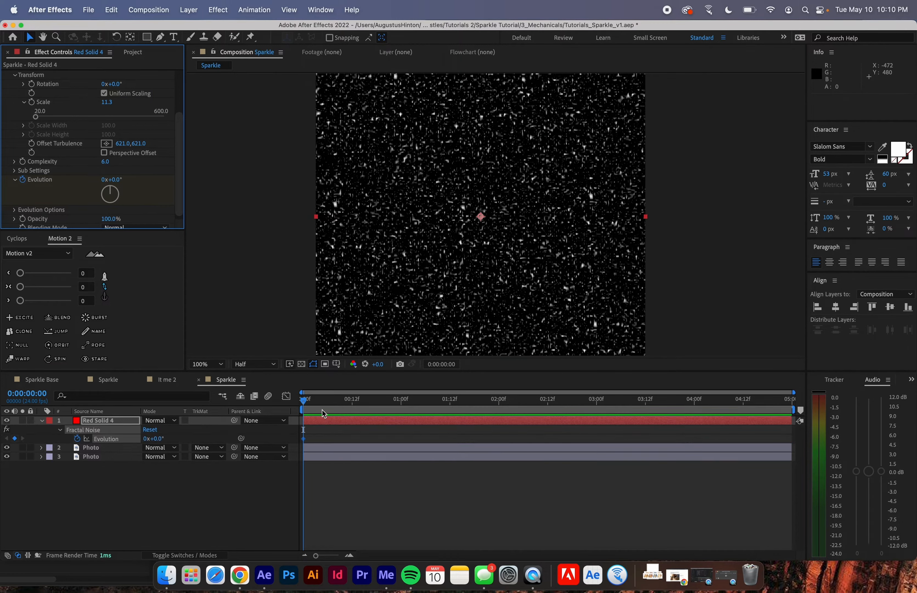
{"action": "left_click_drag", "start_coordinate": [324, 406], "coordinate": [793, 414]}
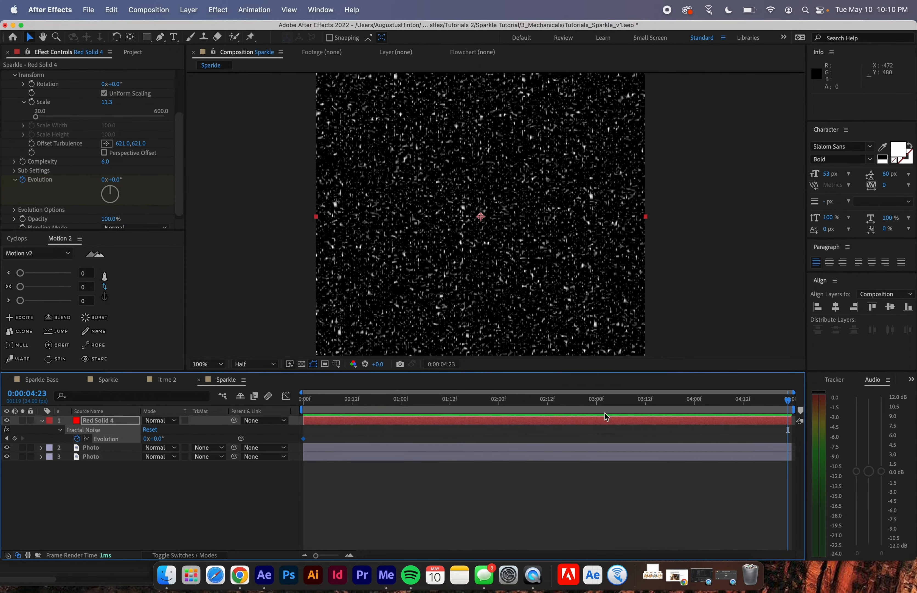
{"action": "left_click_drag", "start_coordinate": [111, 189], "coordinate": [116, 189]}
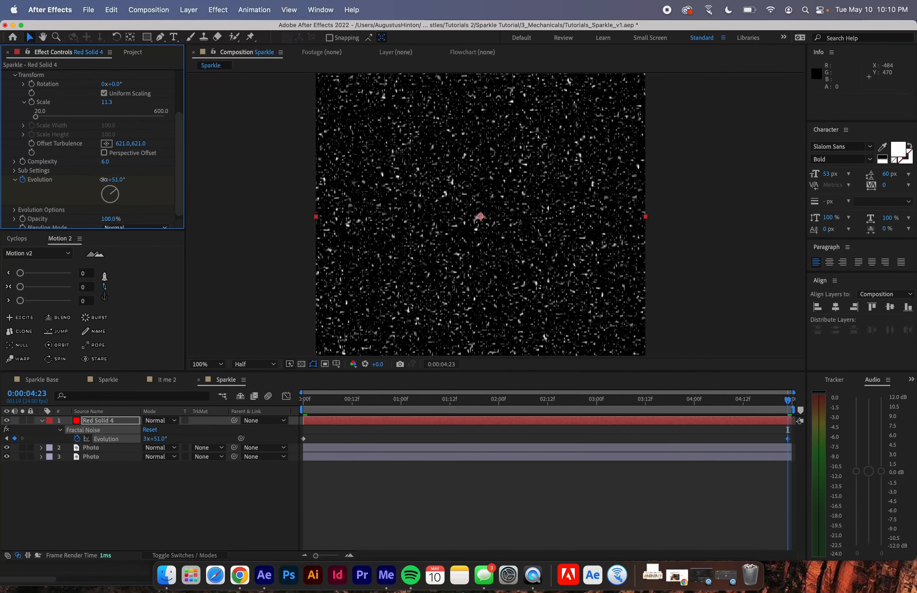
{"action": "left_click", "coordinate": [102, 180]}
{"action": "type", "text": "5"}
{"action": "key", "text": "Return"}
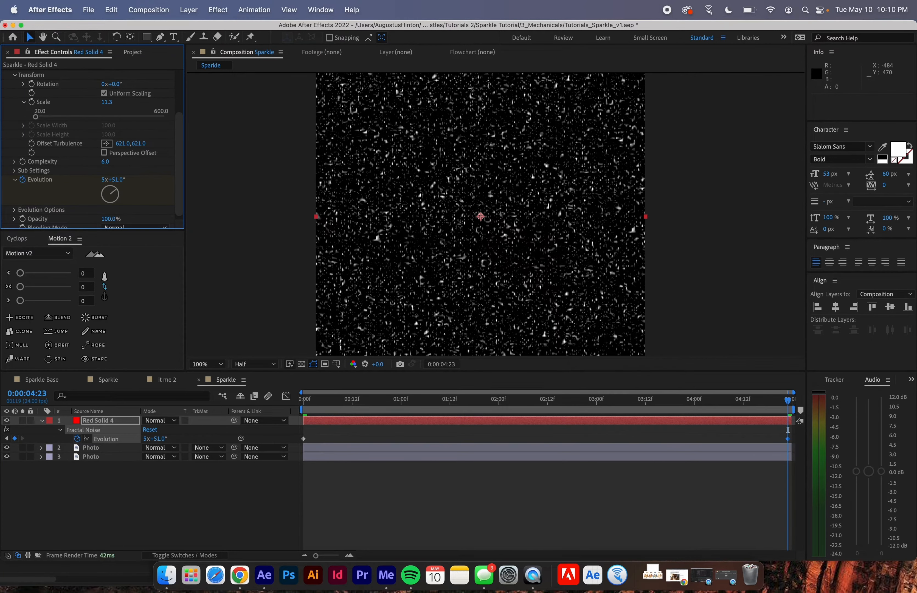
{"action": "left_click", "coordinate": [112, 180]}
{"action": "type", "text": "0"}
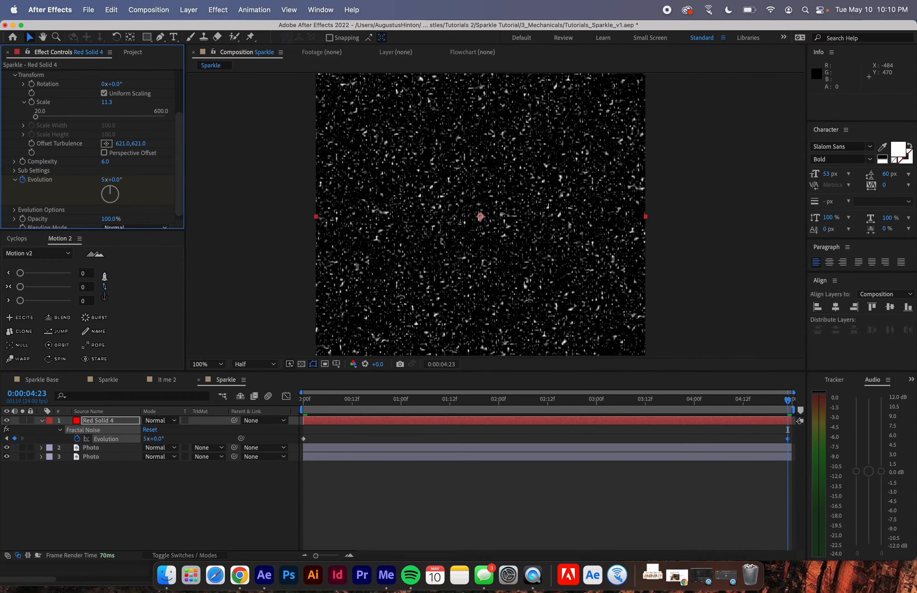
{"action": "left_click", "coordinate": [436, 488]}
{"action": "key", "text": "super+s"}
Step: Play back the composition to check how the white noise specks evolve over time
{"action": "key", "text": "space"}
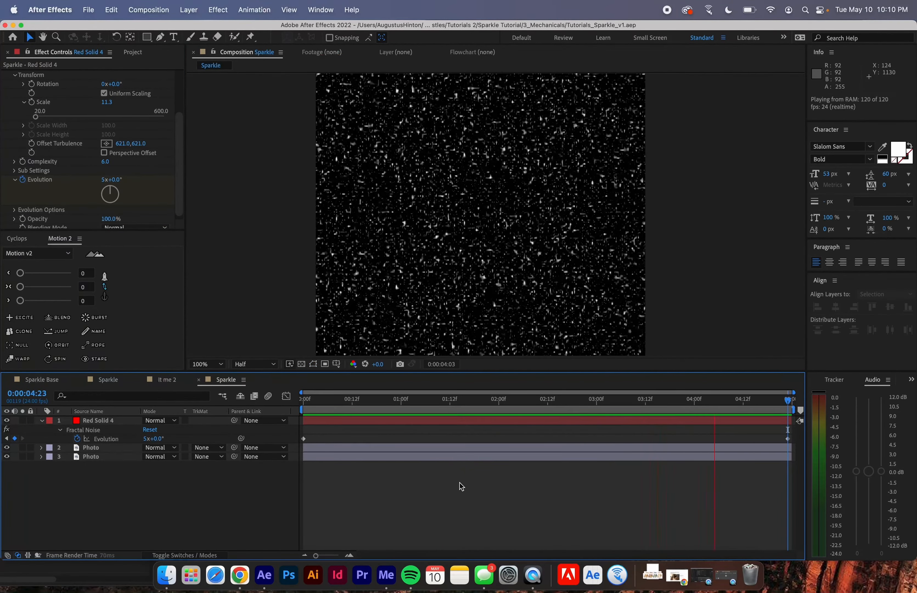
{"action": "key", "text": "space"}
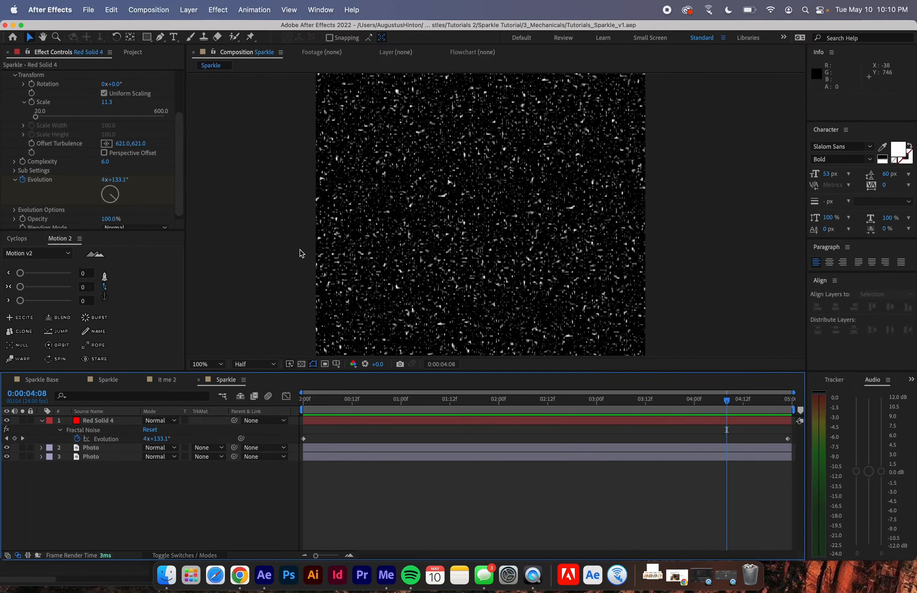
{"action": "left_click_drag", "start_coordinate": [727, 401], "coordinate": [523, 401]}
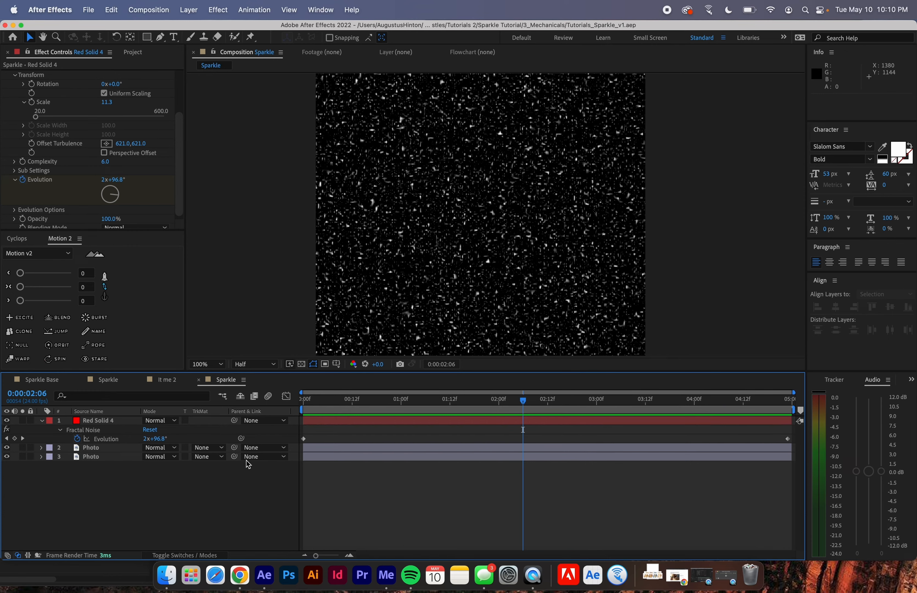
{"action": "key", "text": "space"}
{"action": "key", "text": "space"}
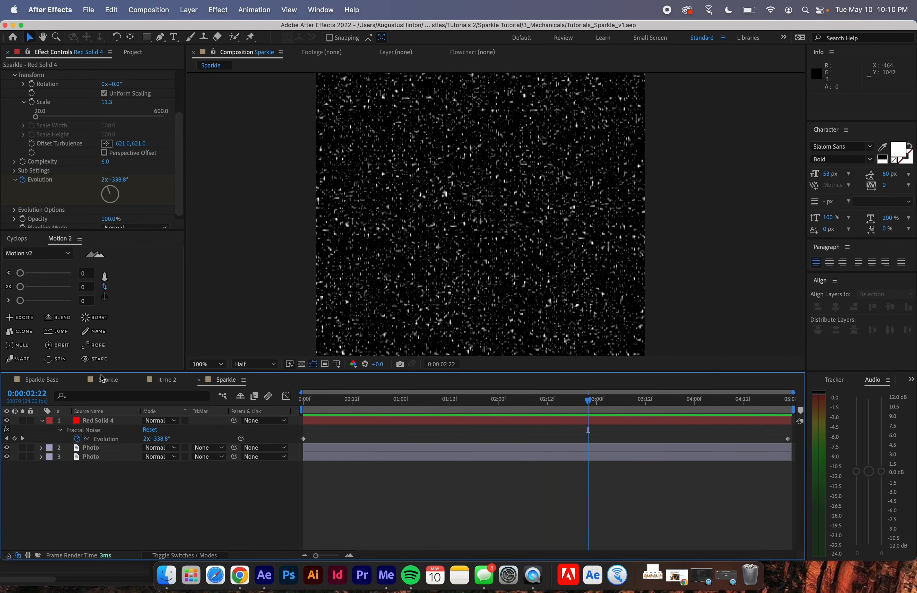
Step: Move the red solid between the two photo layers and set its track matte to Luma Matte "Photo"
{"action": "left_click_drag", "start_coordinate": [101, 421], "coordinate": [102, 456]}
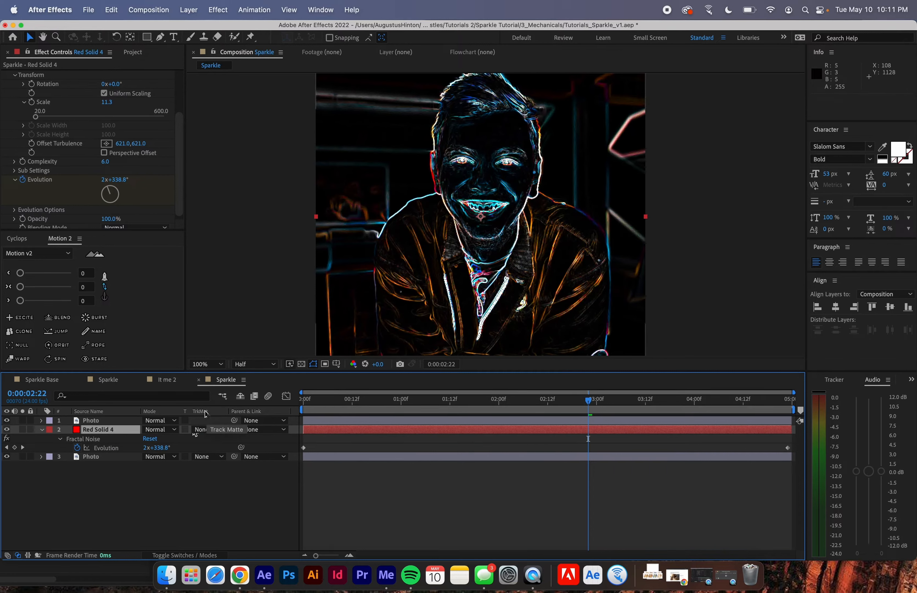
{"action": "left_click", "coordinate": [206, 429]}
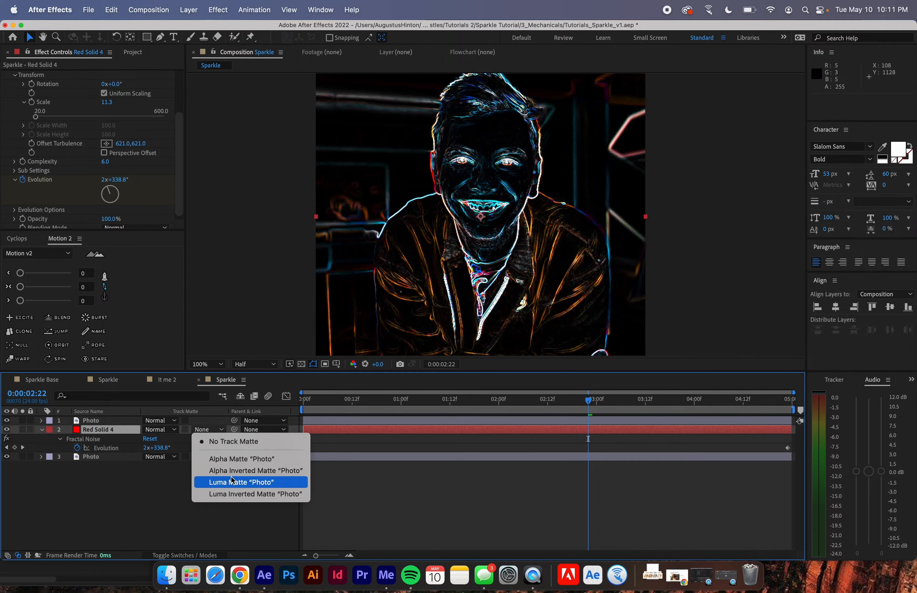
{"action": "left_click", "coordinate": [236, 482]}
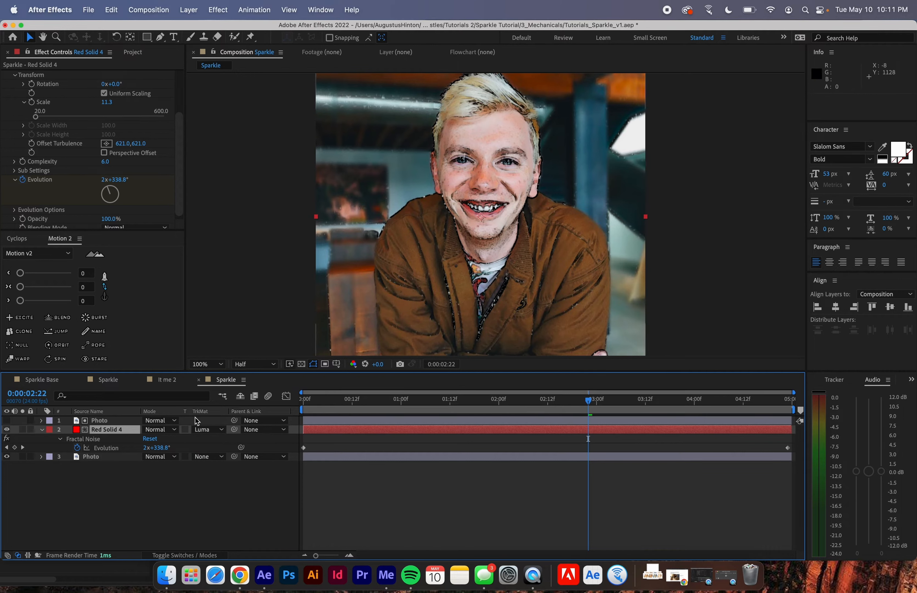
Step: Set the red solid's blending mode to Add and preview the sparkles over the portrait
{"action": "left_click", "coordinate": [164, 430]}
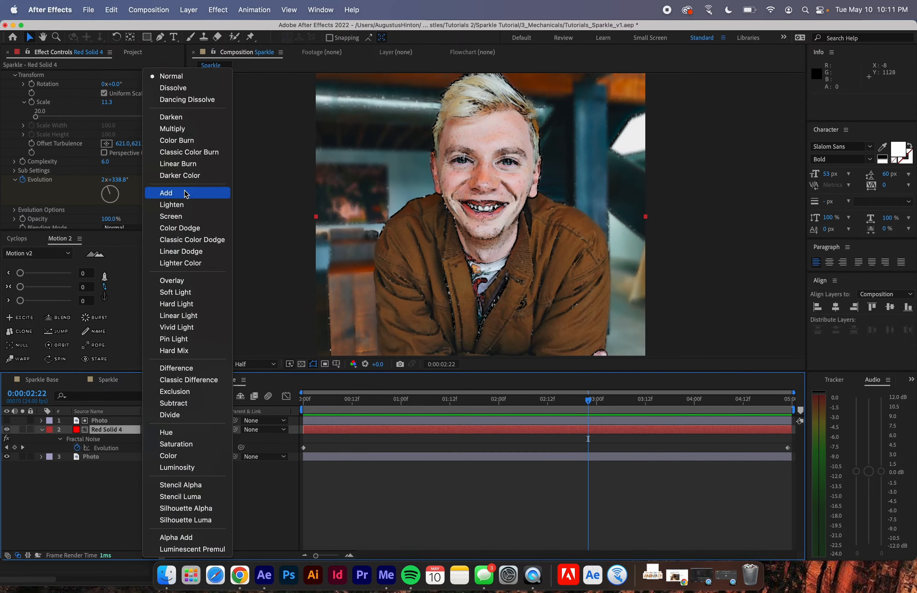
{"action": "left_click", "coordinate": [193, 194]}
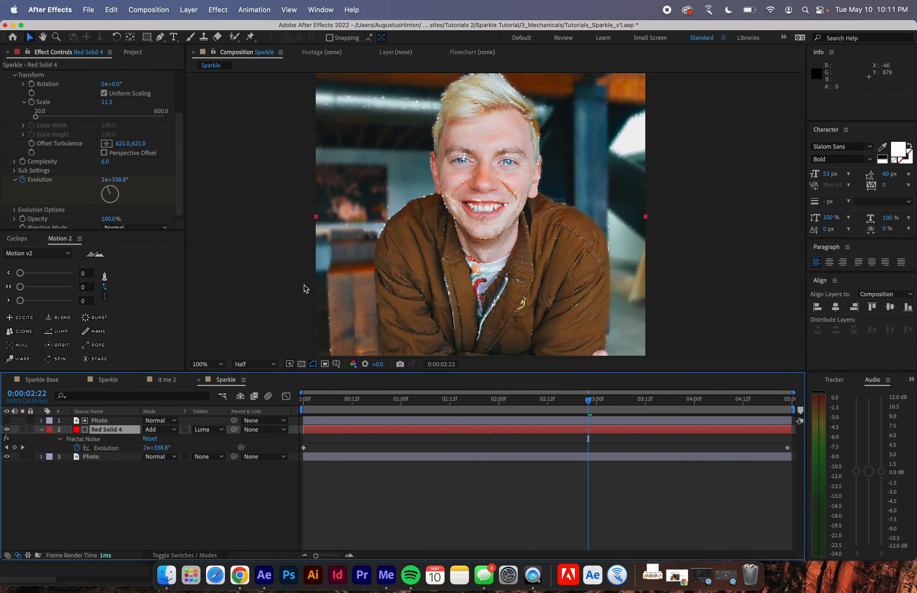
{"action": "key", "text": "space"}
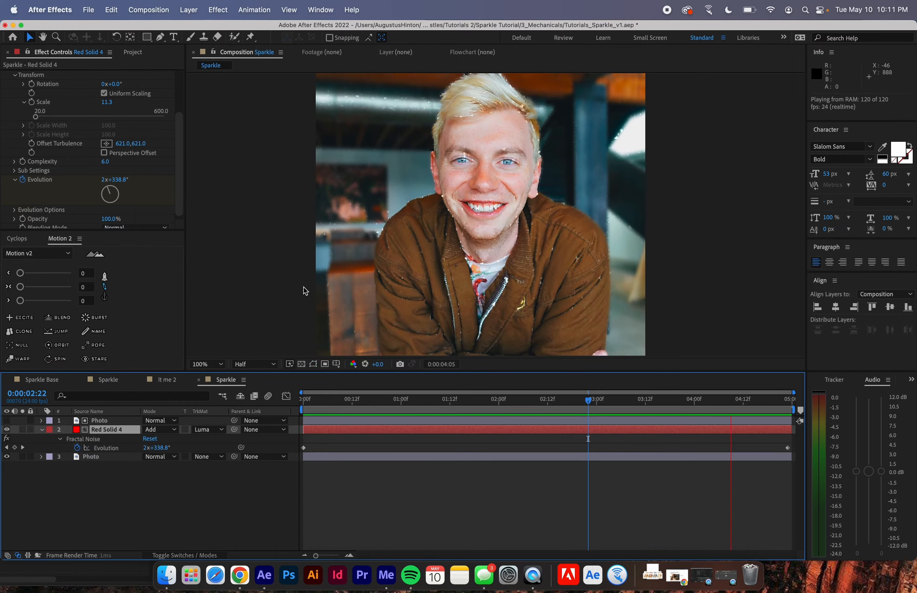
{"action": "key", "text": "space"}
Step: Try the Lighten and Screen blending modes on the red solid, and return it to Add with a preview
{"action": "left_click", "coordinate": [146, 431]}
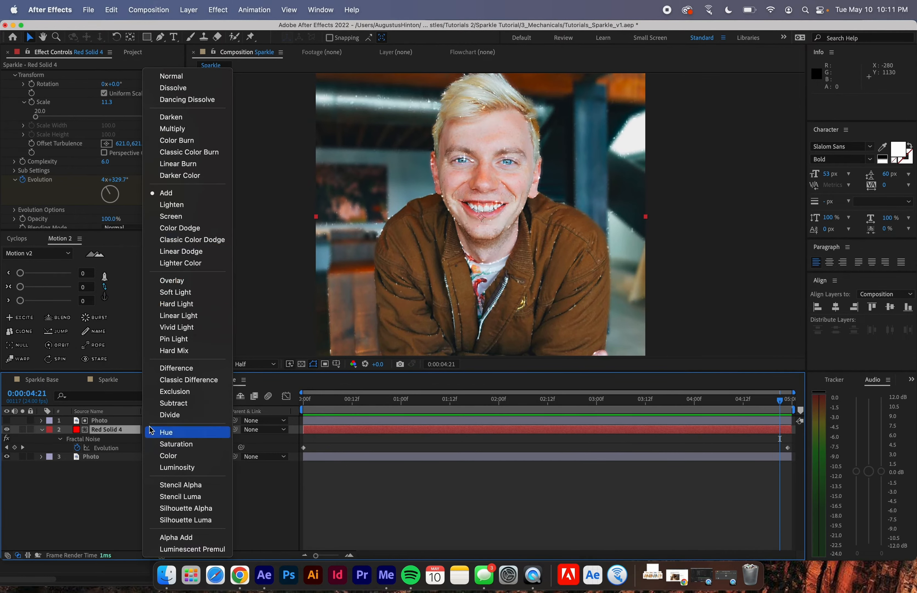
{"action": "left_click", "coordinate": [182, 210]}
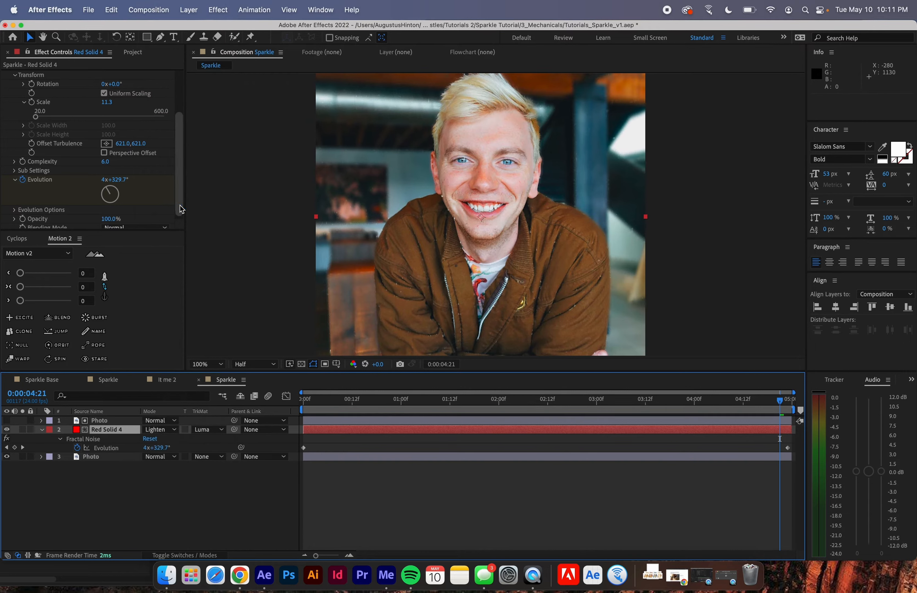
{"action": "key", "text": "space"}
{"action": "key", "text": "space"}
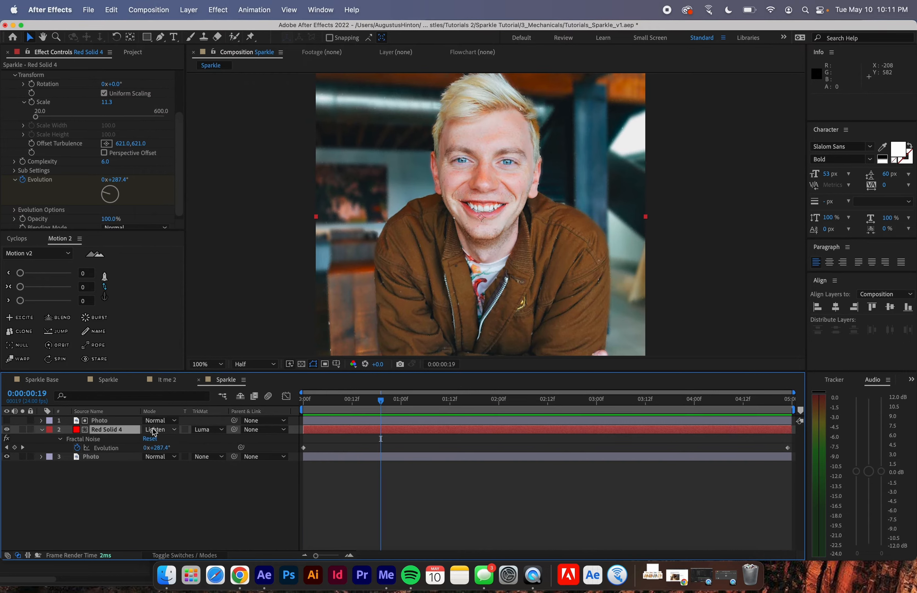
{"action": "left_click", "coordinate": [162, 429]}
{"action": "left_click", "coordinate": [186, 216]}
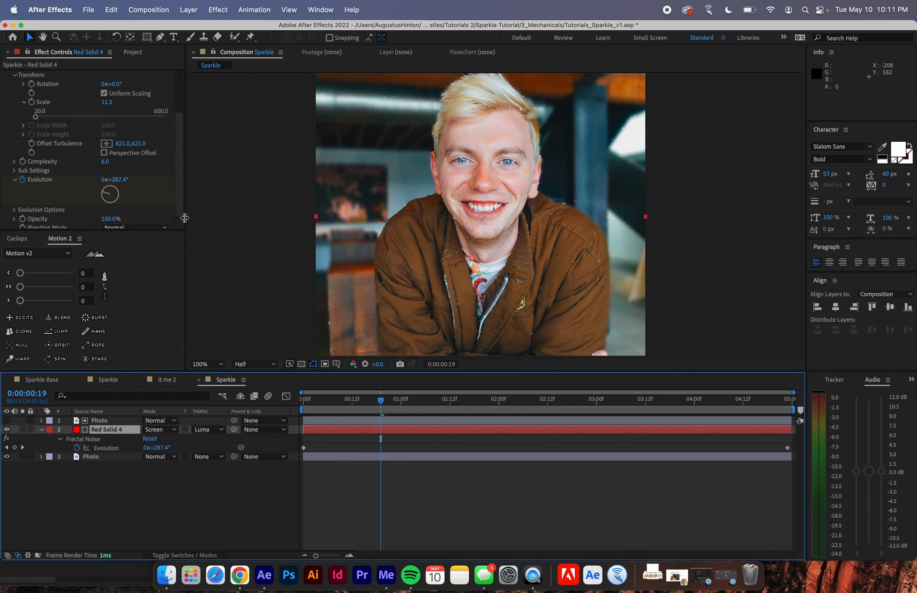
{"action": "key", "text": "space"}
{"action": "left_click", "coordinate": [166, 431]}
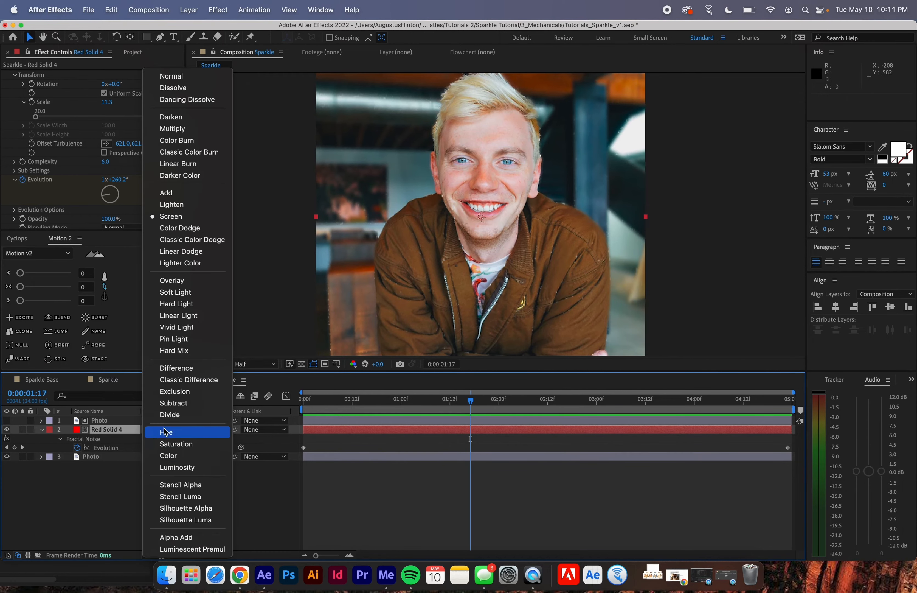
{"action": "left_click", "coordinate": [188, 193]}
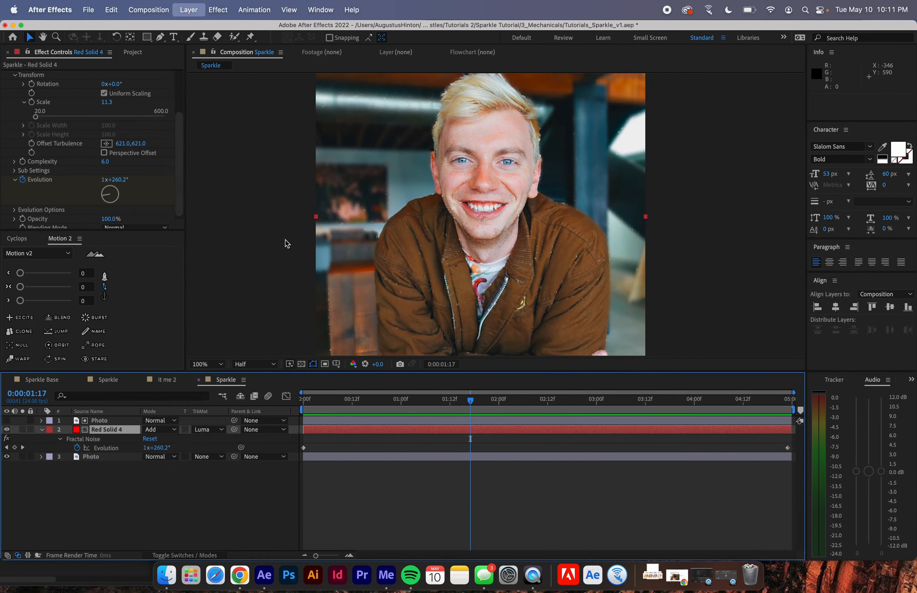
{"action": "key", "text": "space"}
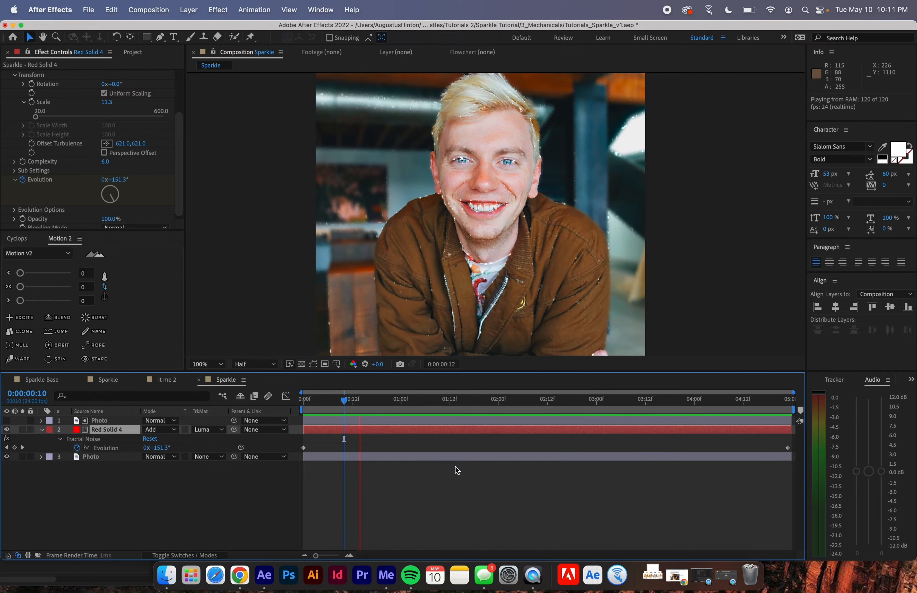
{"action": "key", "text": "space"}
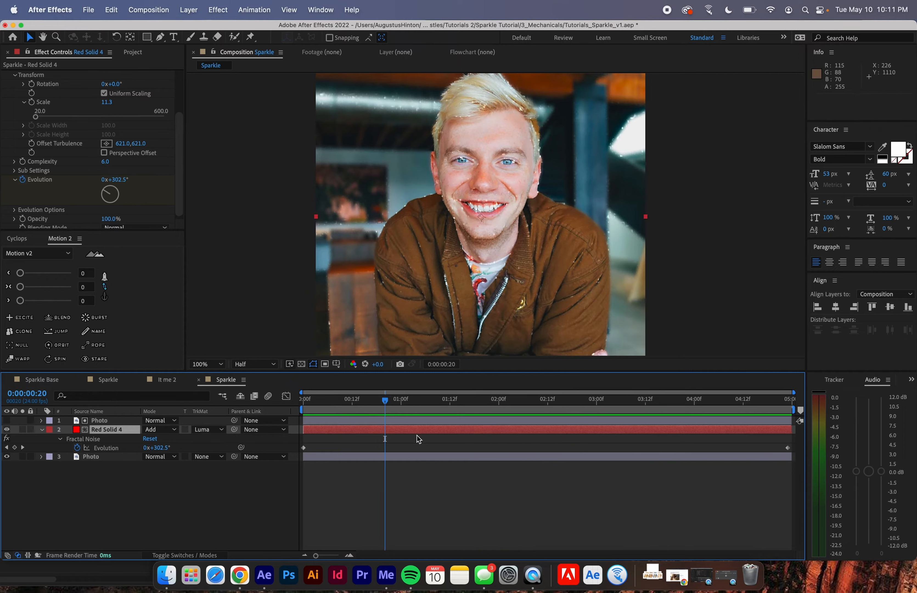
Step: Apply the Stylize Glow effect to the red solid
{"action": "left_click", "coordinate": [412, 429]}
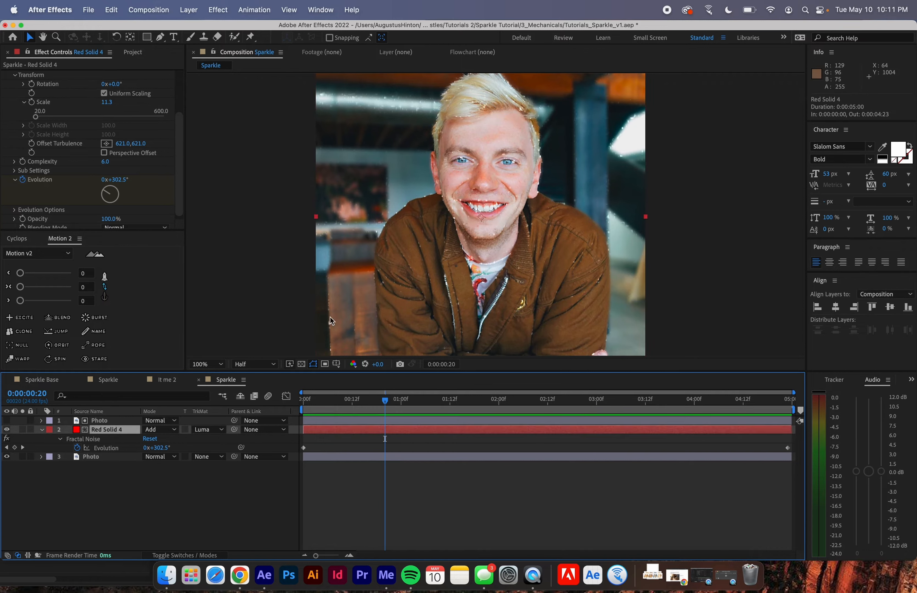
{"action": "left_click", "coordinate": [352, 8]}
{"action": "type", "text": "glow"}
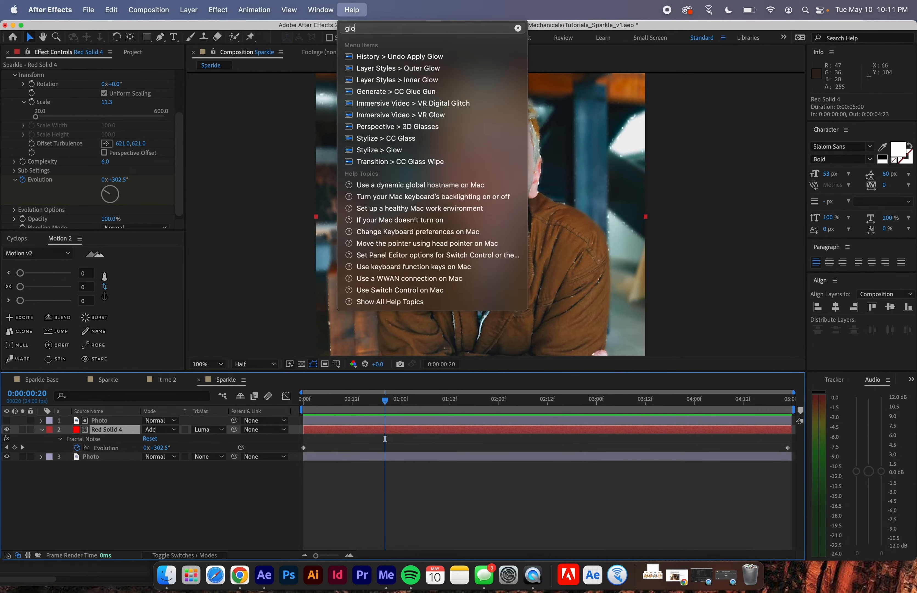
{"action": "key", "text": "Down"}
{"action": "key", "text": "Down"}
{"action": "key", "text": "Down"}
{"action": "key", "text": "Down"}
{"action": "key", "text": "Down"}
{"action": "key", "text": "Down"}
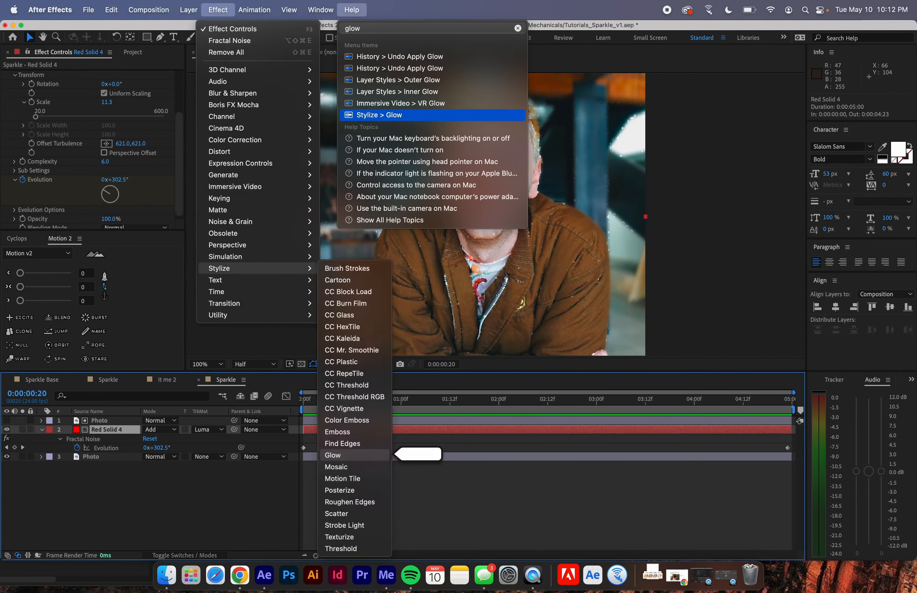
{"action": "key", "text": "Return"}
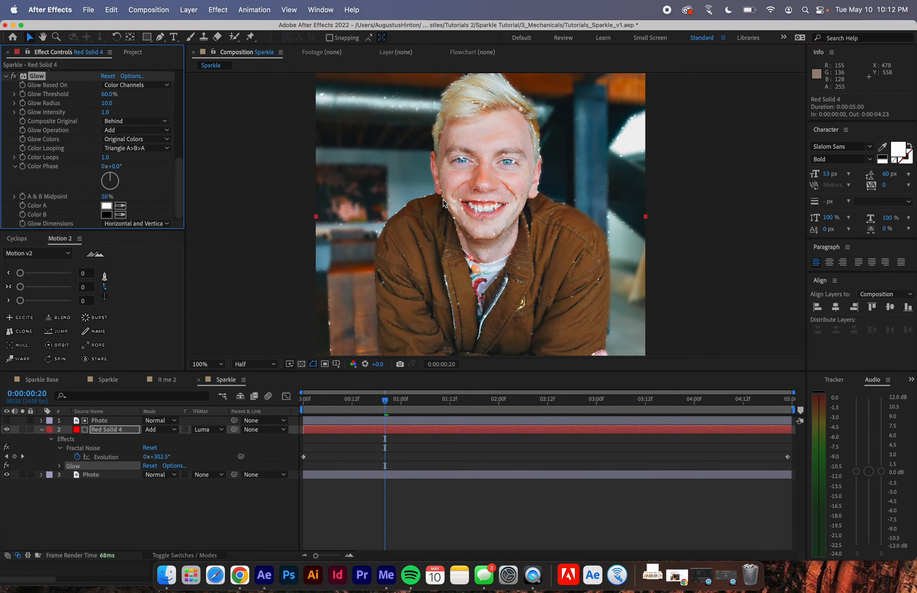
Step: Set the Glow intensity to 2.0, radius to 16.2 and threshold to 49.5%, save the project and preview the result
{"action": "key", "text": "period"}
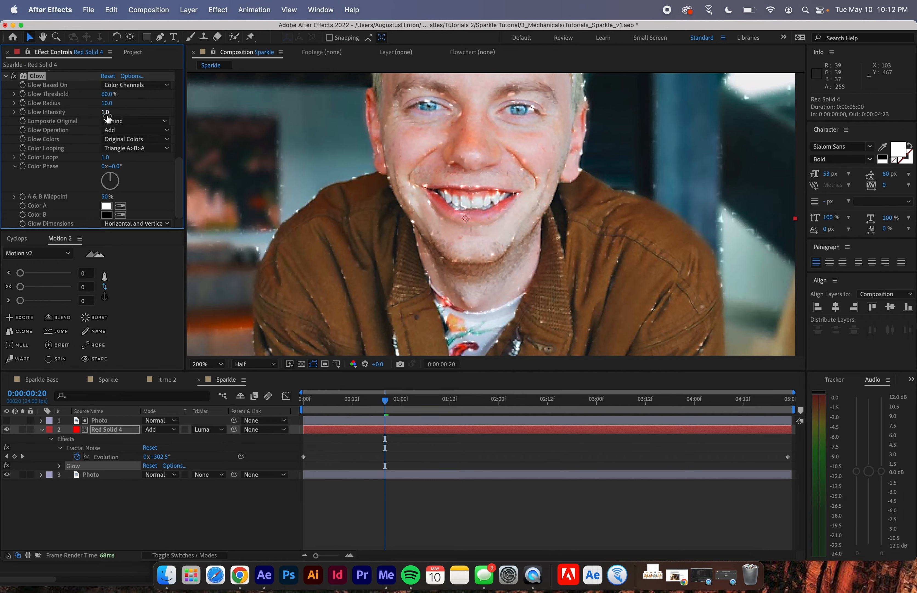
{"action": "left_click_drag", "start_coordinate": [107, 111], "coordinate": [129, 102]}
{"action": "mouse_move", "coordinate": [111, 95]}
{"action": "left_mouse_down"}
{"action": "mouse_move", "coordinate": [54, 97]}
{"action": "mouse_move", "coordinate": [112, 92]}
{"action": "left_mouse_up"}
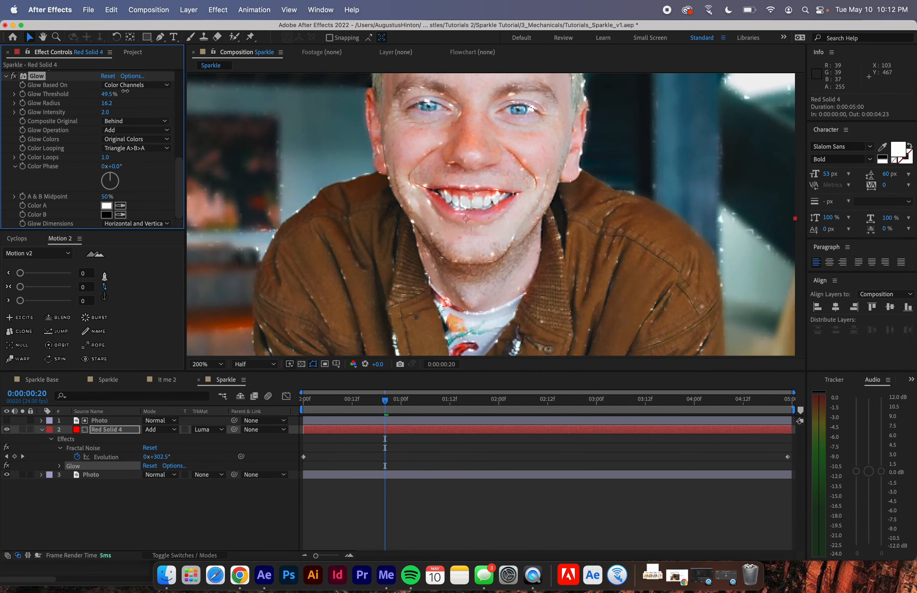
{"action": "key", "text": "super+s"}
{"action": "key", "text": "comma"}
{"action": "key", "text": "space"}
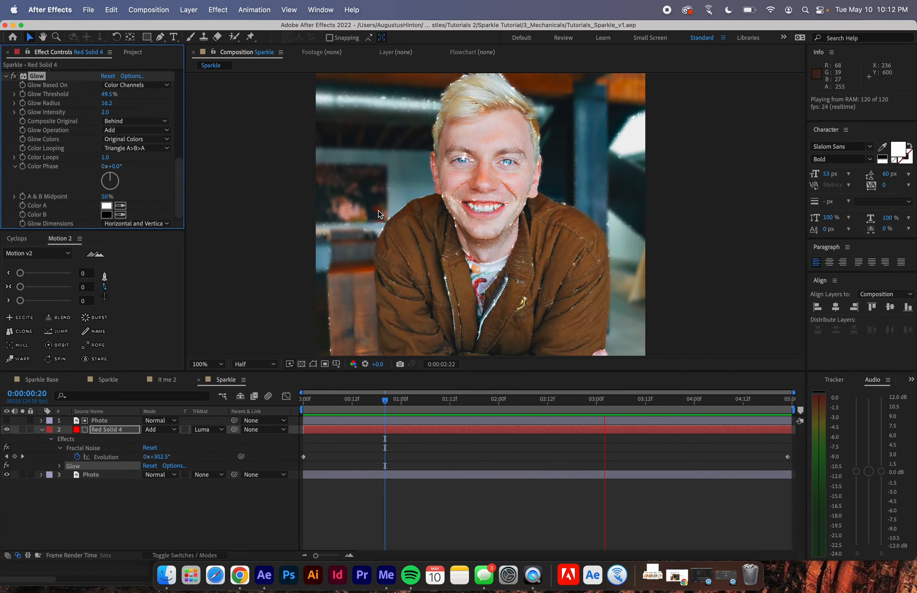
{"action": "key", "text": "space"}
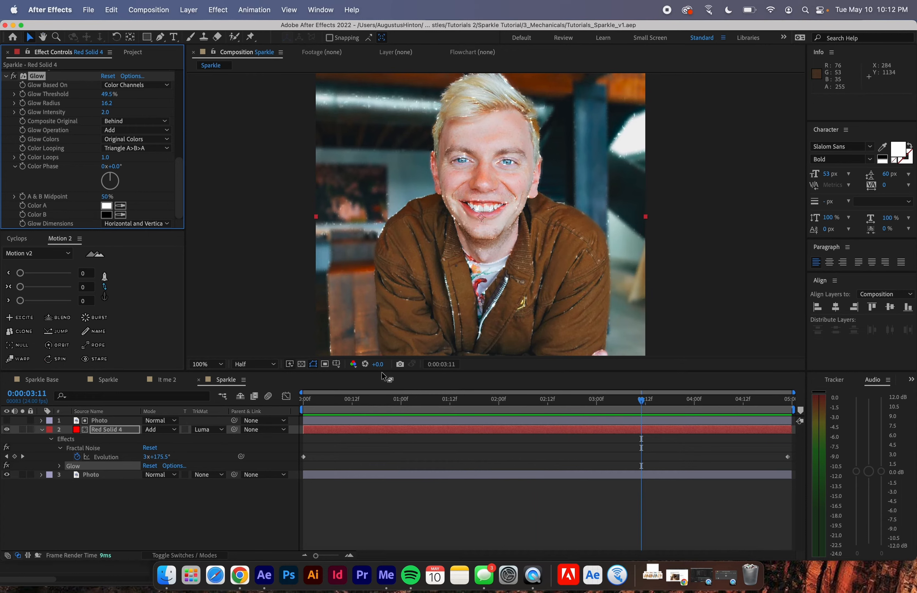
Step: Lower the Fractal Noise brightness on the red solid to -84.9 and preview the sparser sparkles
{"action": "left_click", "coordinate": [323, 429]}
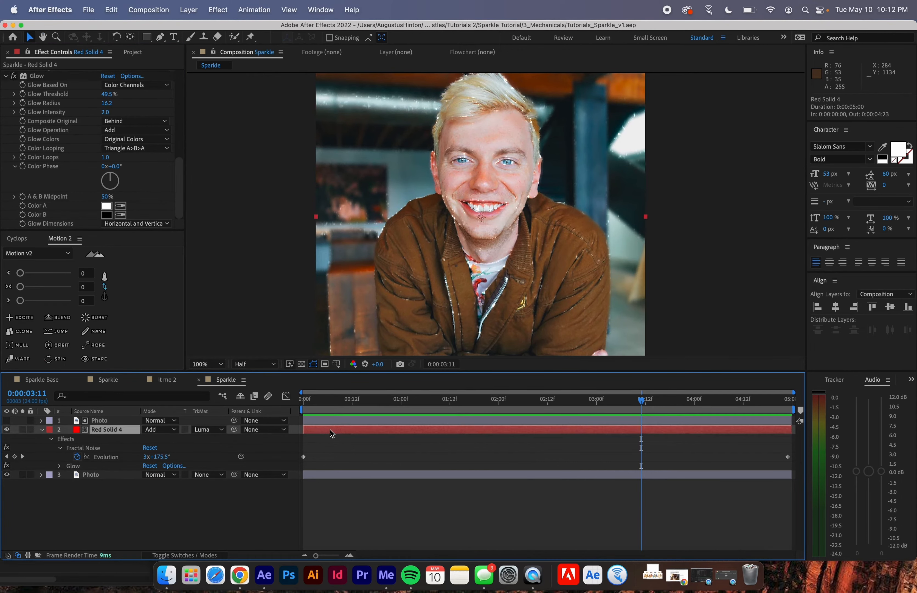
{"action": "scroll", "coordinate": [179, 150], "scroll_direction": "up", "scroll_amount": 4}
{"action": "scroll", "coordinate": [179, 150], "scroll_direction": "up", "scroll_amount": 10}
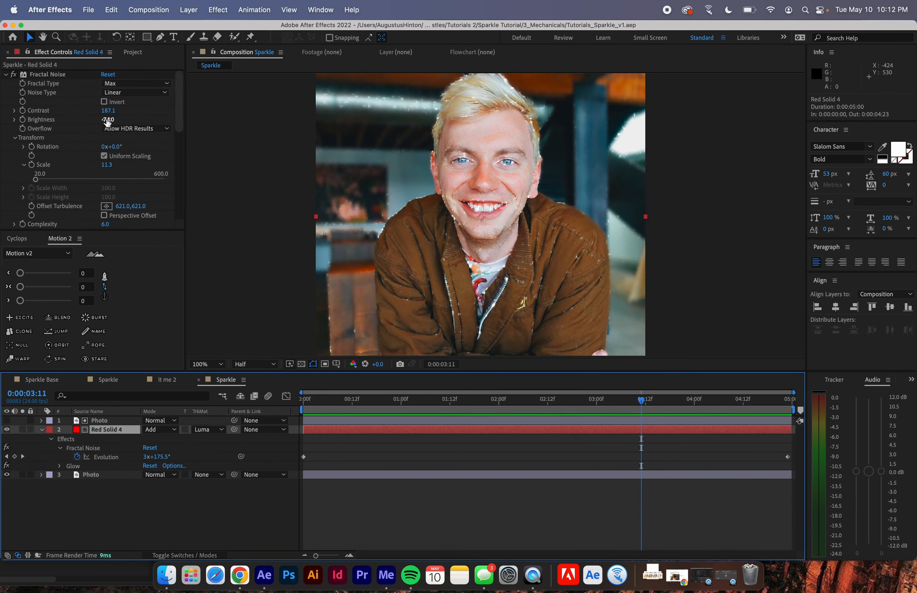
{"action": "mouse_move", "coordinate": [103, 119]}
{"action": "left_mouse_down"}
{"action": "mouse_move", "coordinate": [90, 120]}
{"action": "mouse_move", "coordinate": [107, 121]}
{"action": "left_mouse_up"}
{"action": "key", "text": "space"}
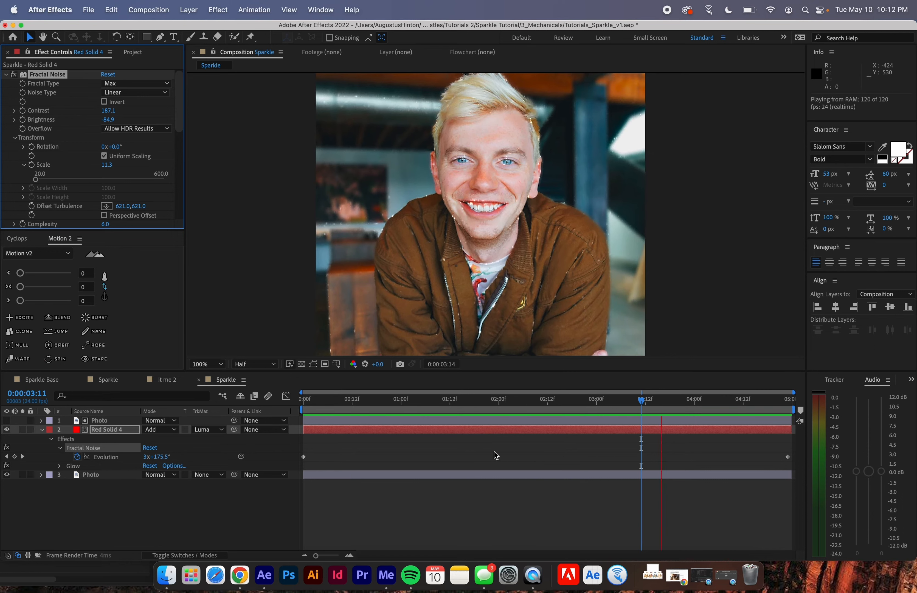
Step: Deselect all layers, save the project and replay the sparkle animation preview
{"action": "left_click", "coordinate": [465, 512]}
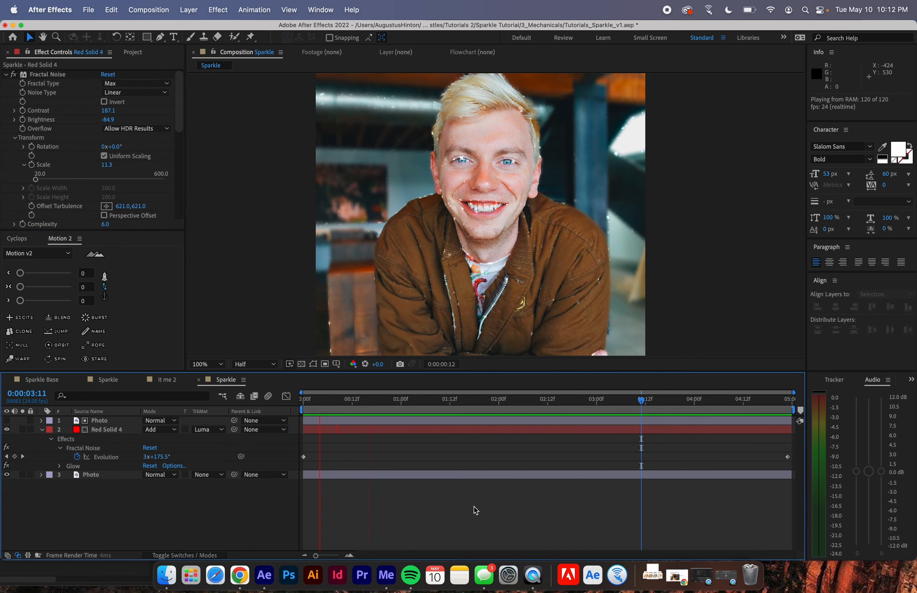
{"action": "key", "text": "space"}
{"action": "key", "text": "super+s"}
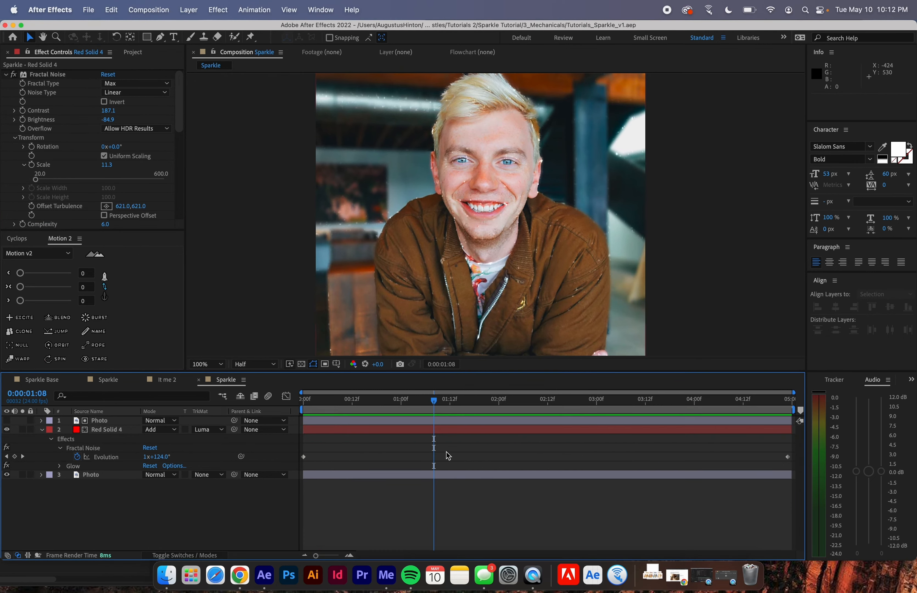
{"action": "key", "text": "space"}
{"action": "key", "text": "space"}
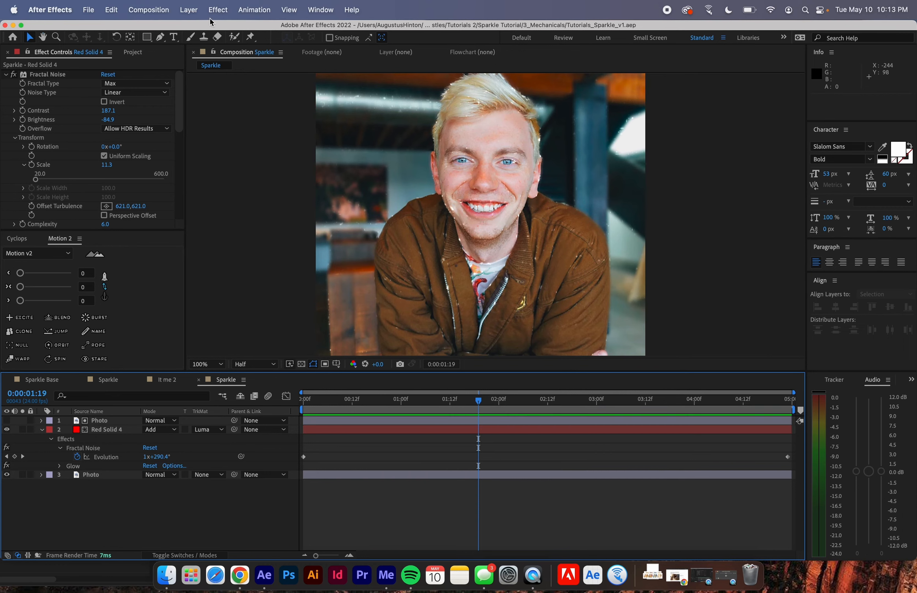
Step: Add a new adjustment layer above all the other layers and apply the Posterize Time effect to it
{"action": "left_click", "coordinate": [189, 6]}
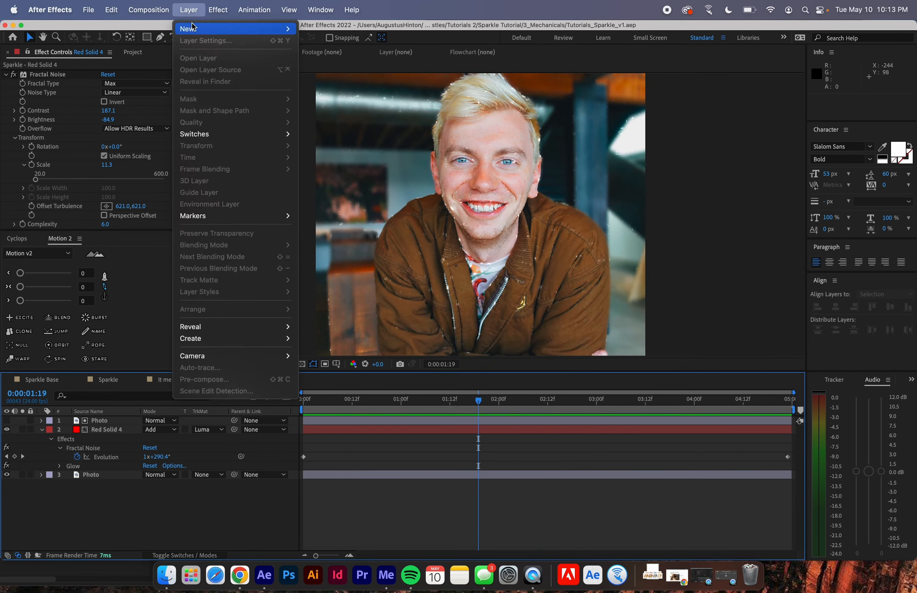
{"action": "mouse_move", "coordinate": [230, 30]}
{"action": "left_click", "coordinate": [357, 105]}
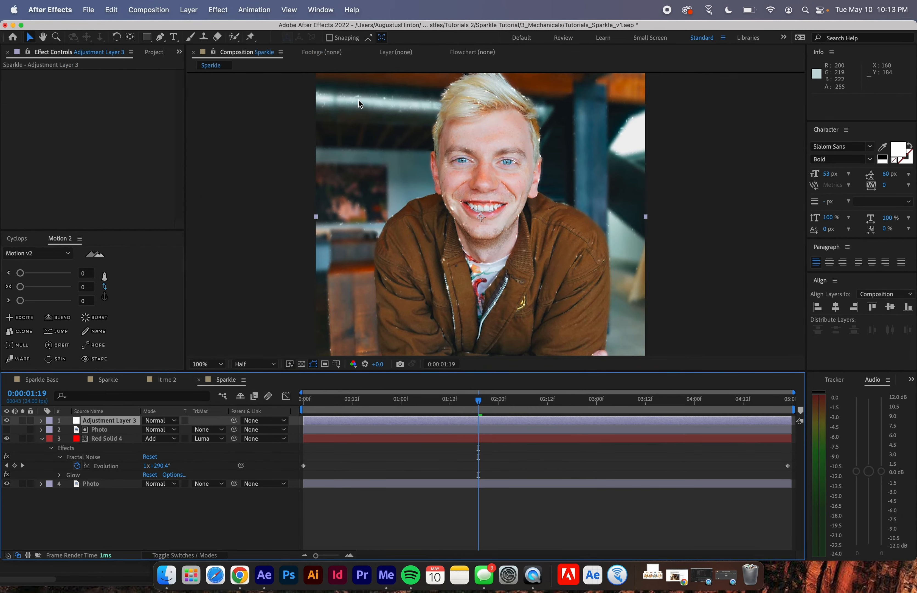
{"action": "left_click", "coordinate": [350, 5]}
{"action": "type", "text": "posterize"}
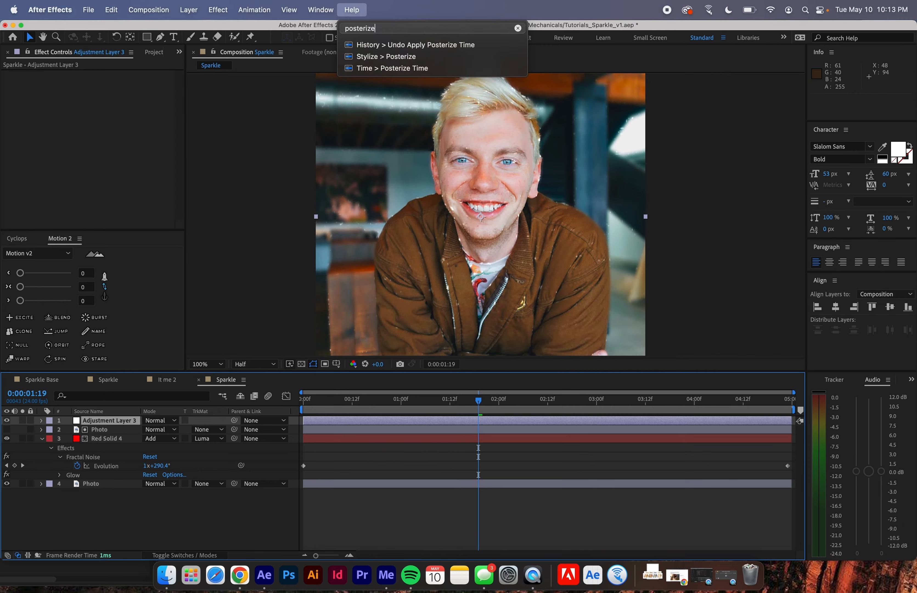
{"action": "key", "text": "Down"}
{"action": "key", "text": "Down"}
{"action": "key", "text": "Return"}
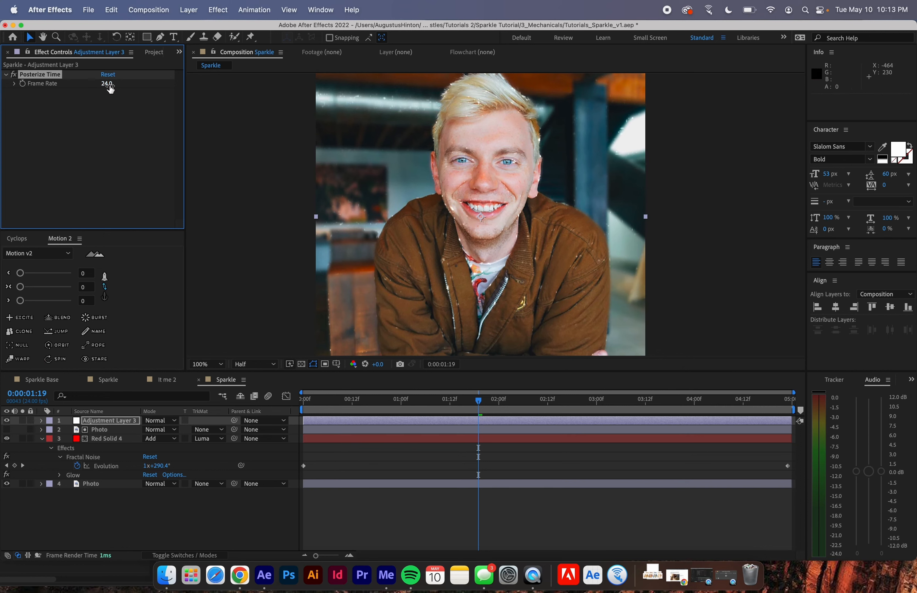
Step: Try a Posterize Time frame rate of 12 on the adjustment layer and preview the animation
{"action": "left_click", "coordinate": [110, 86]}
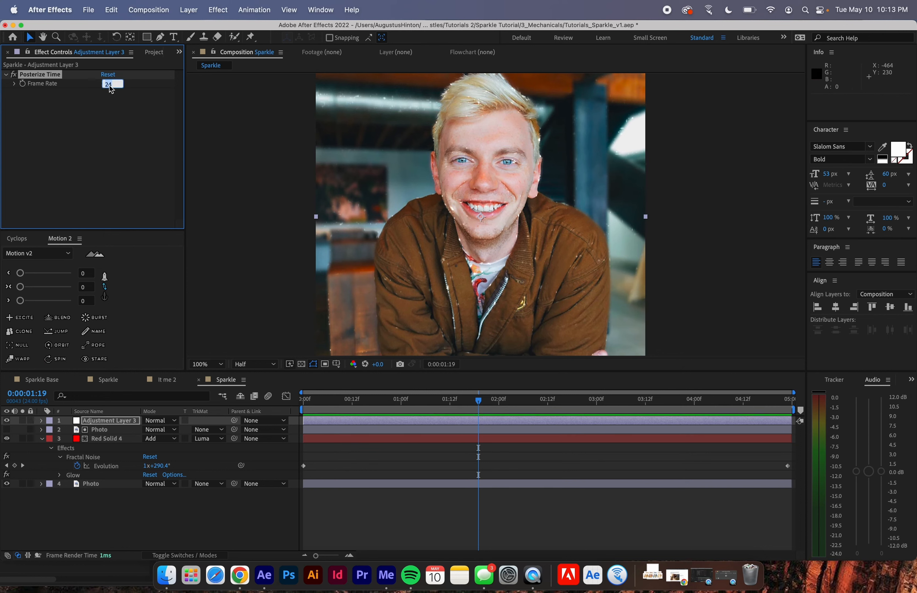
{"action": "type", "text": "12"}
{"action": "key", "text": "Return"}
{"action": "key", "text": "space"}
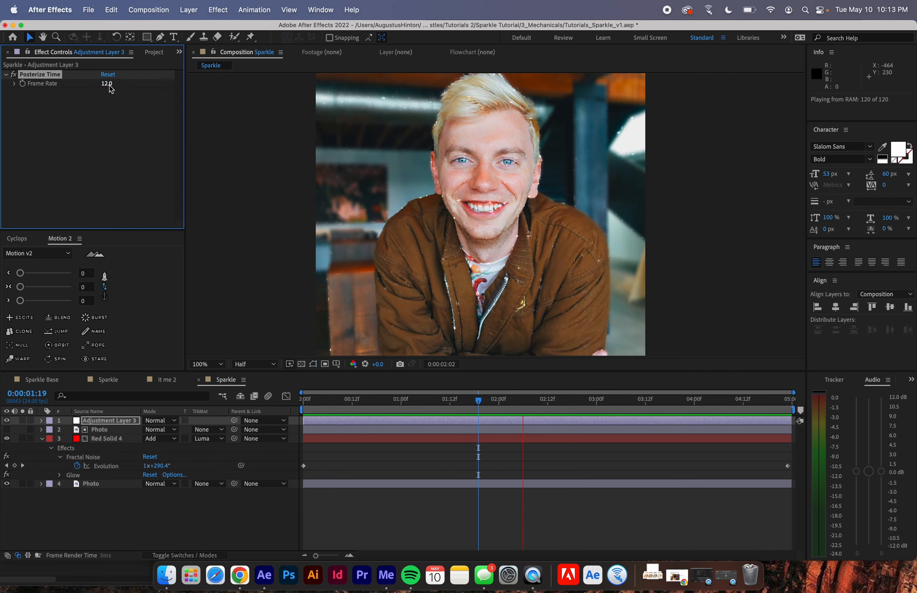
Step: Set the adjustment layer's Posterize Time frame rate to 8 and preview the choppier sparkle animation
{"action": "left_click", "coordinate": [111, 85]}
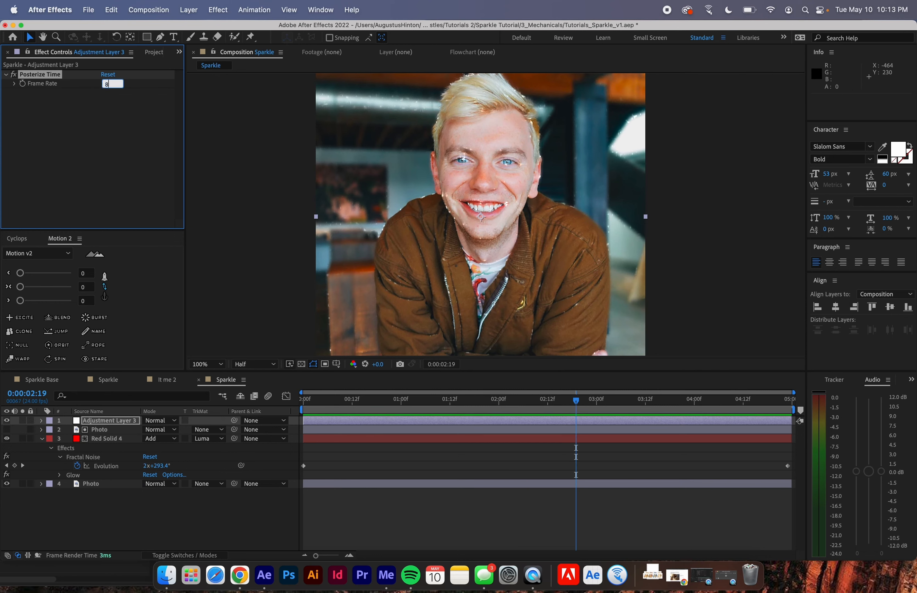
{"action": "key", "text": "Return"}
{"action": "key", "text": "space"}
{"action": "left_click", "coordinate": [497, 472]}
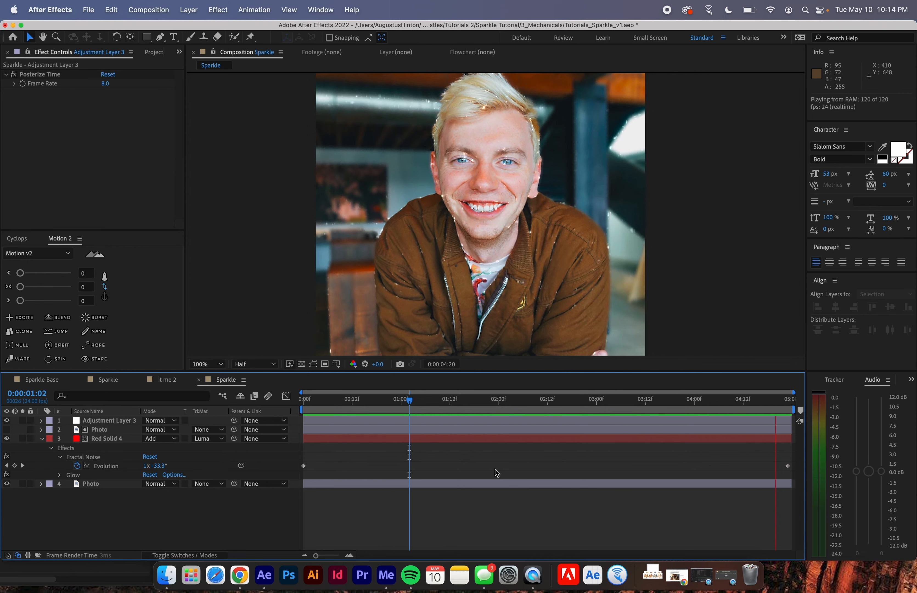
{"action": "key", "text": "space"}
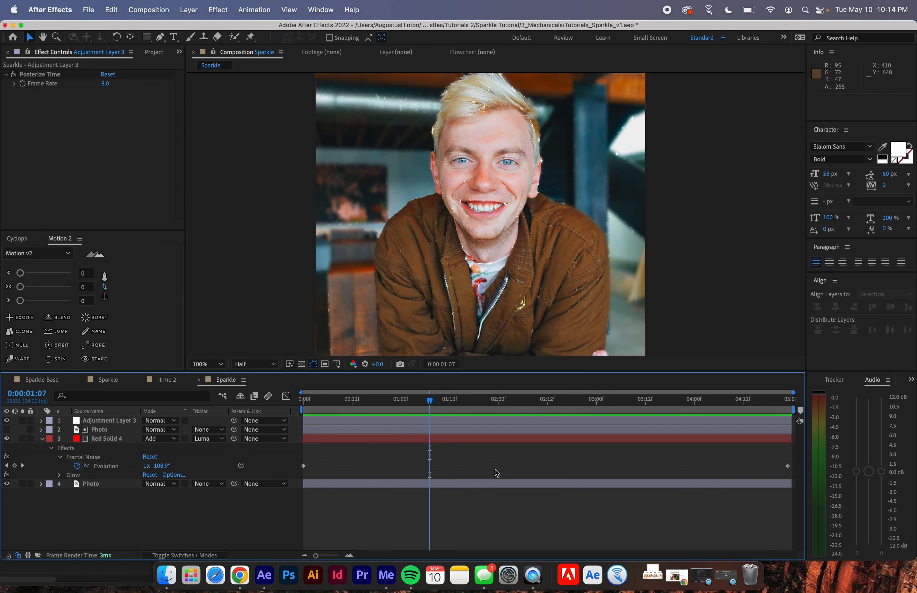
{"action": "key", "text": "space"}
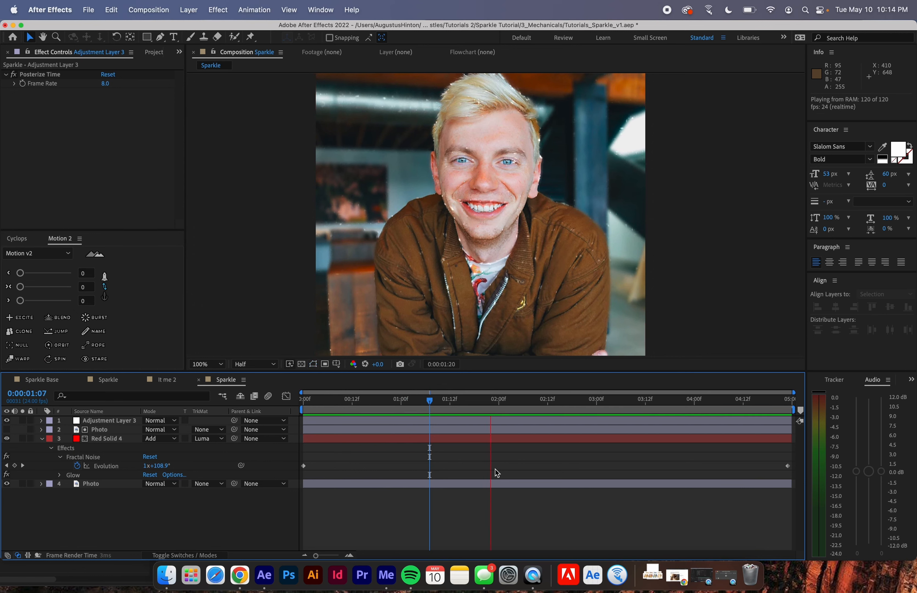